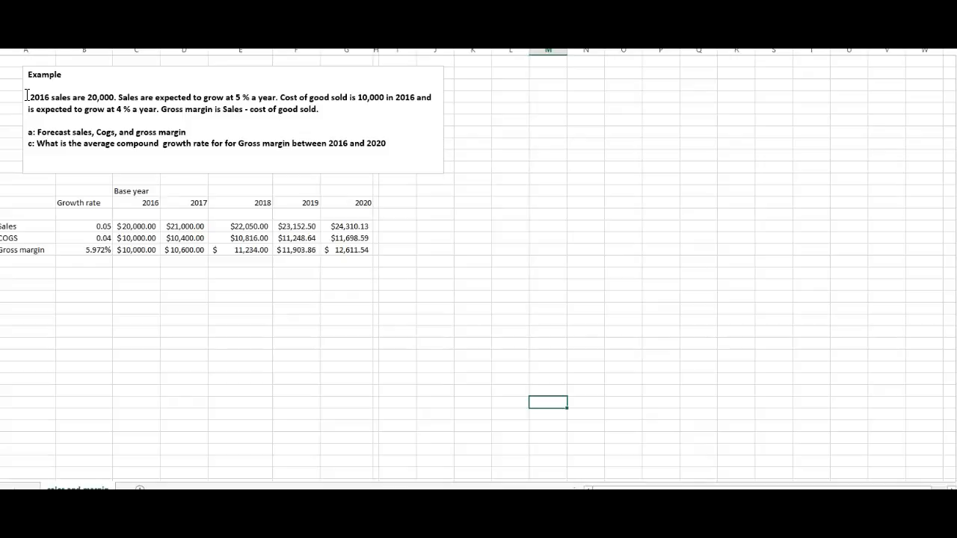
# Read the example's sales, cost of goods sold and gross margin assumptions and the forecasting task in question a.
pyautogui.click(27, 96)
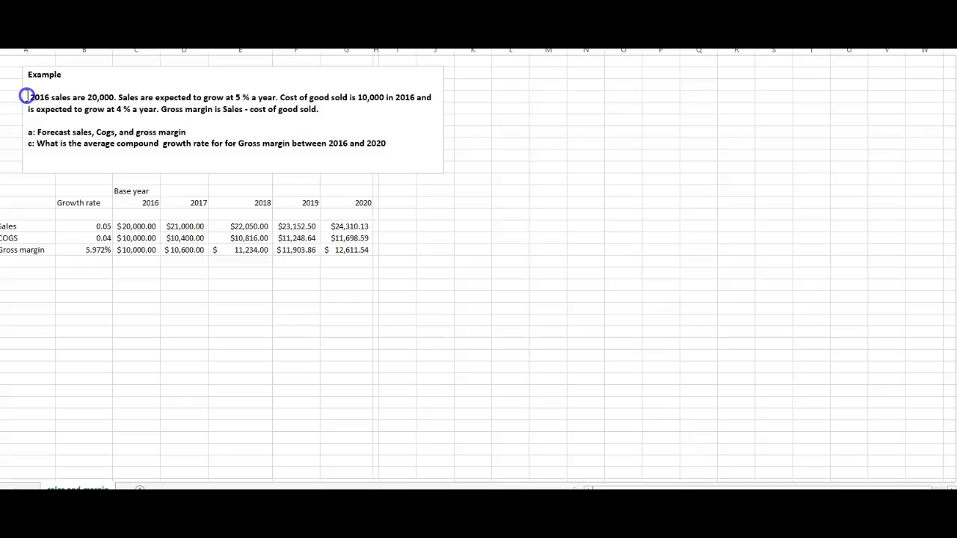
pyautogui.moveTo(27, 96); pyautogui.dragTo(394, 101)
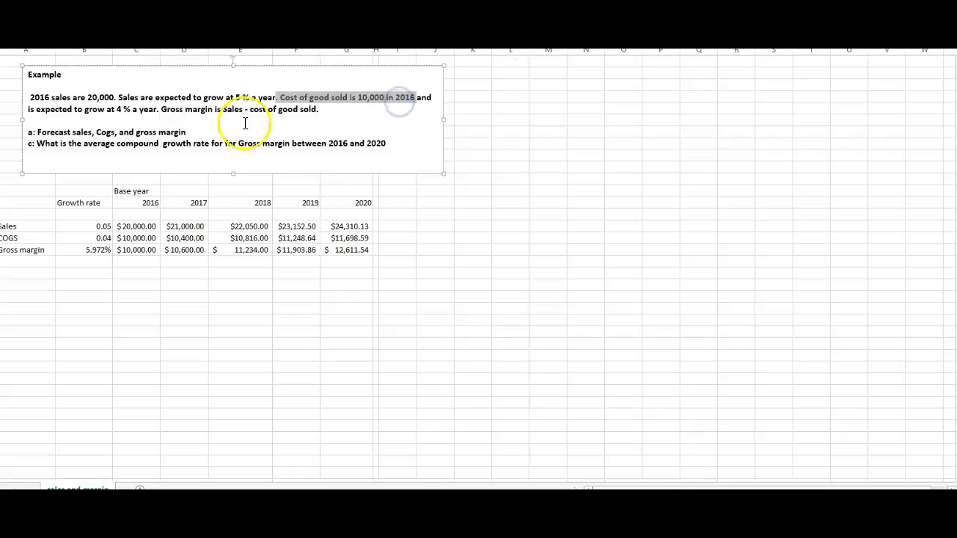
pyautogui.moveTo(116, 109); pyautogui.dragTo(214, 110)
pyautogui.click(332, 119)
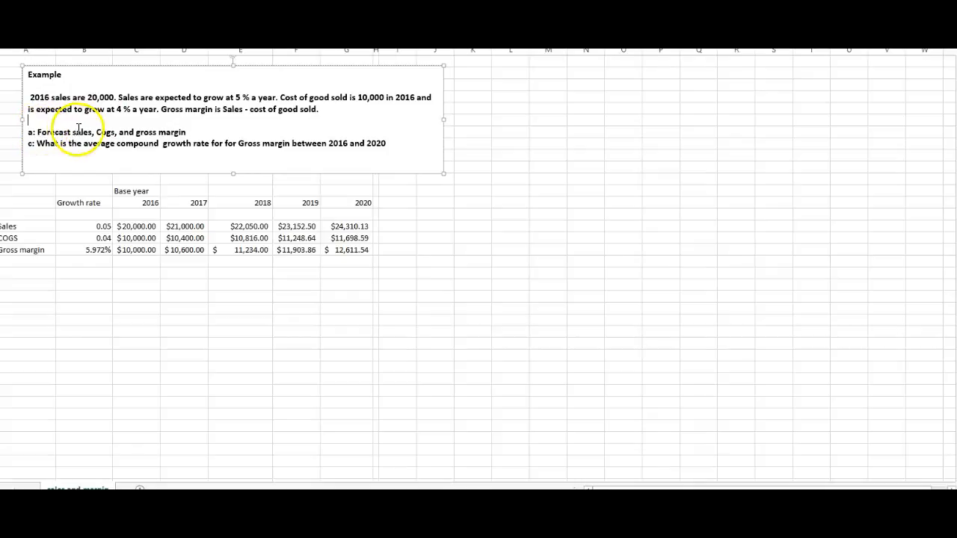
pyautogui.click(101, 132)
pyautogui.doubleClick(101, 132)
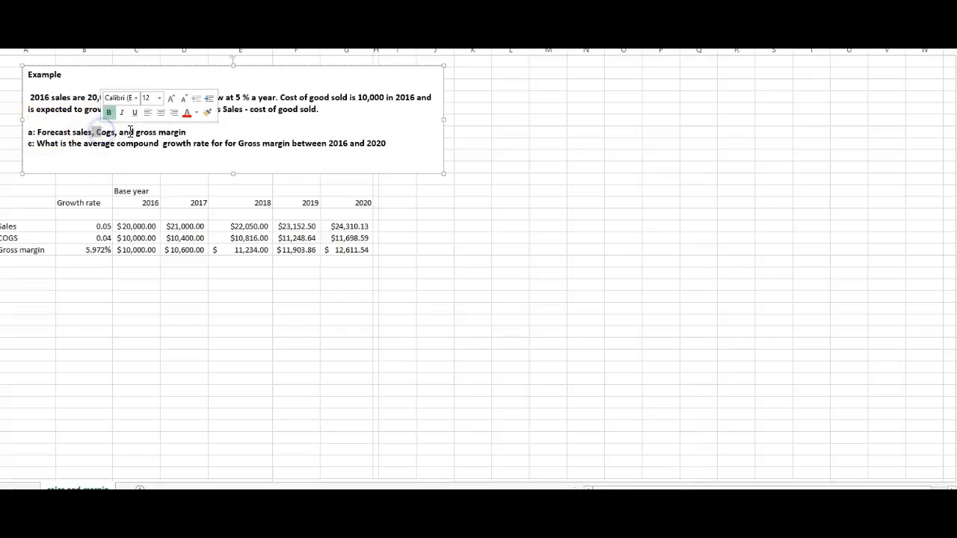
pyautogui.moveTo(137, 133); pyautogui.dragTo(175, 132)
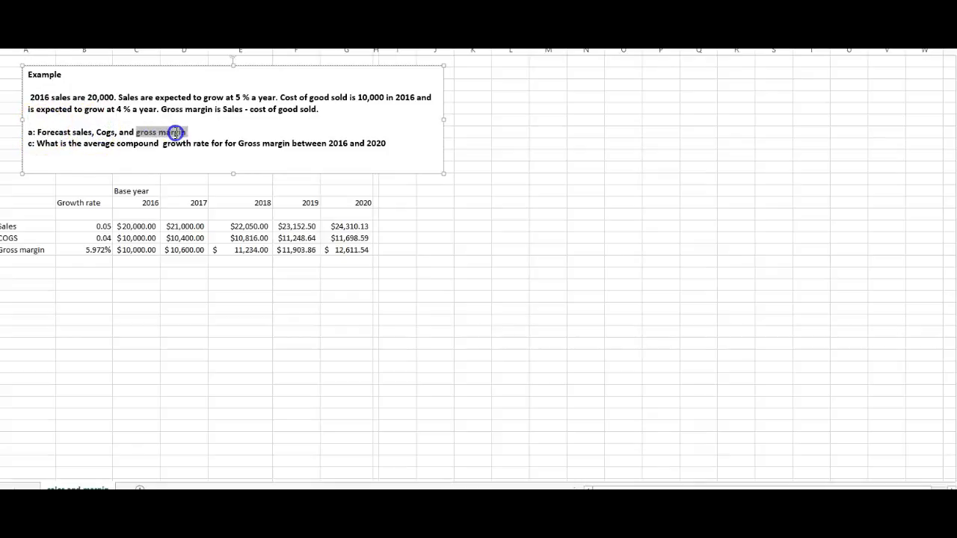
# Relabel the second question in the example text box from c to b.
pyautogui.click(32, 145)
pyautogui.press('BackSpace')
pyautogui.write('b')
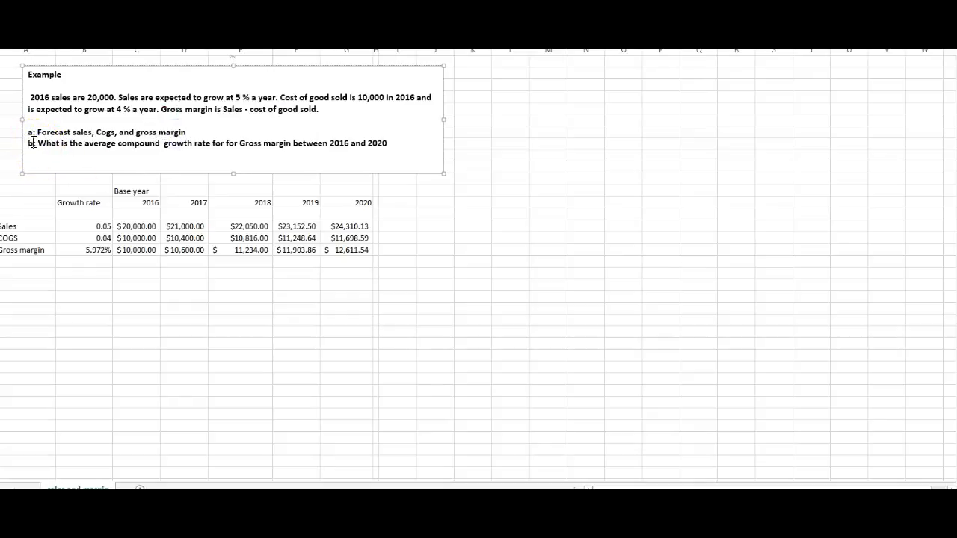
# Review question b, the stated growth rates, and the completed forecast table's 2016 base-year figures and 2017 sales.
pyautogui.moveTo(41, 145); pyautogui.dragTo(387, 147)
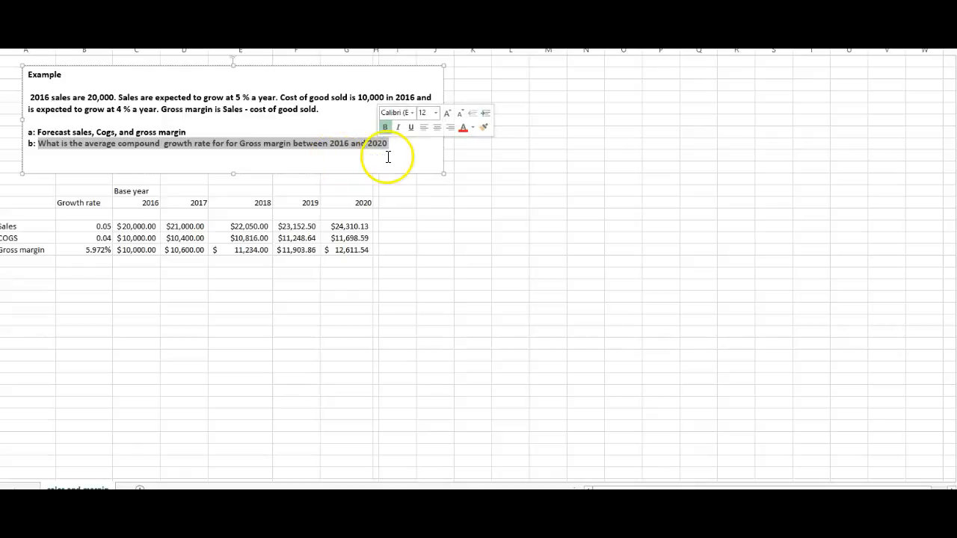
pyautogui.click(397, 153)
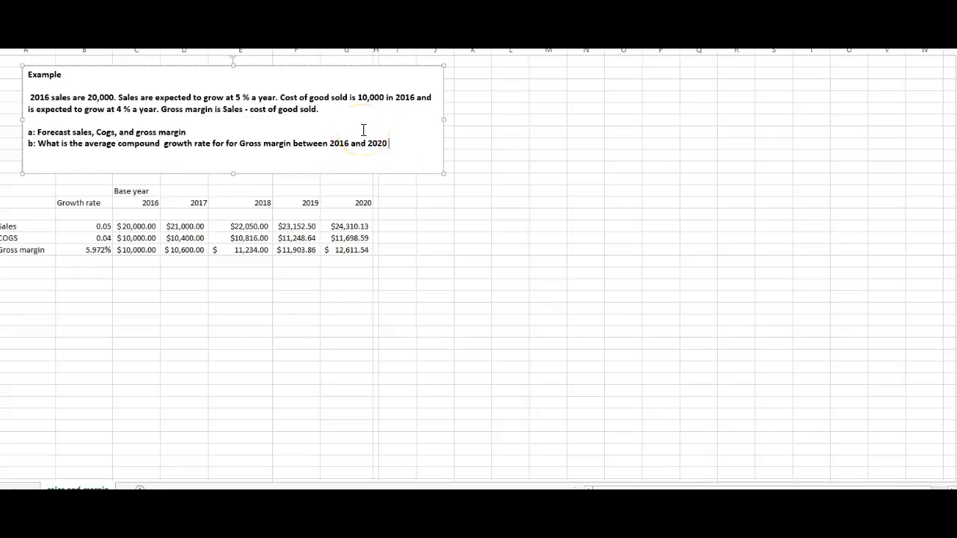
pyautogui.click(238, 98)
pyautogui.click(116, 108)
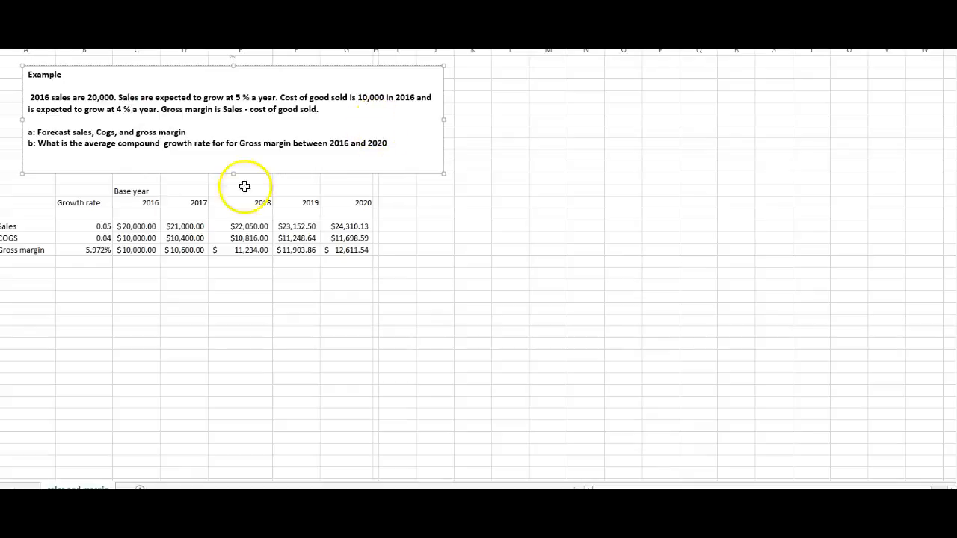
pyautogui.click(29, 193)
pyautogui.moveTo(29, 193); pyautogui.dragTo(338, 250)
pyautogui.click(270, 297)
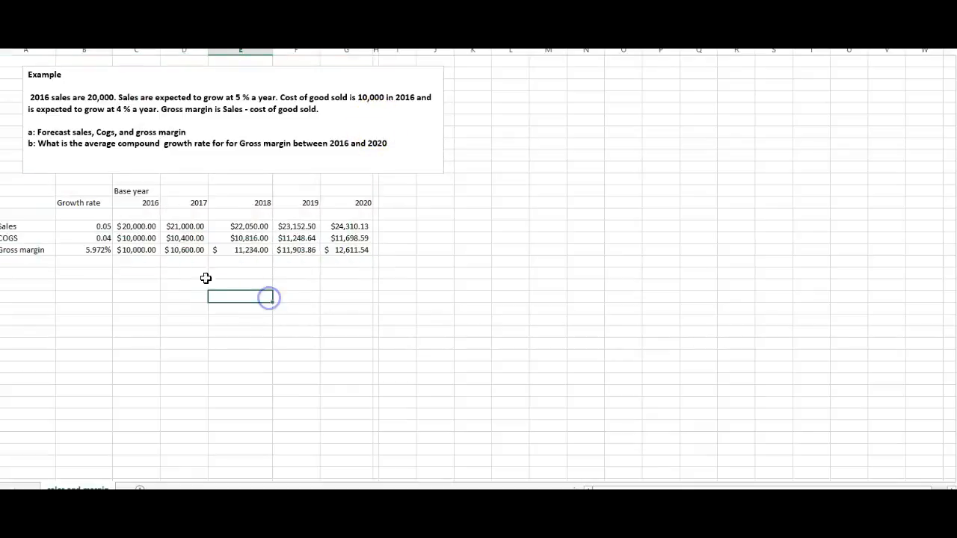
pyautogui.click(136, 207)
pyautogui.click(142, 226)
pyautogui.click(142, 238)
pyautogui.click(140, 253)
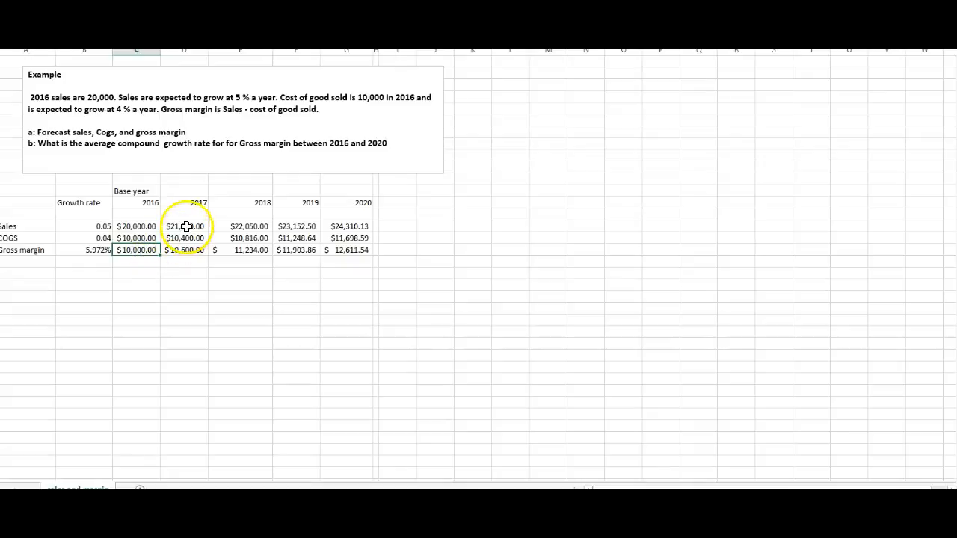
pyautogui.click(187, 226)
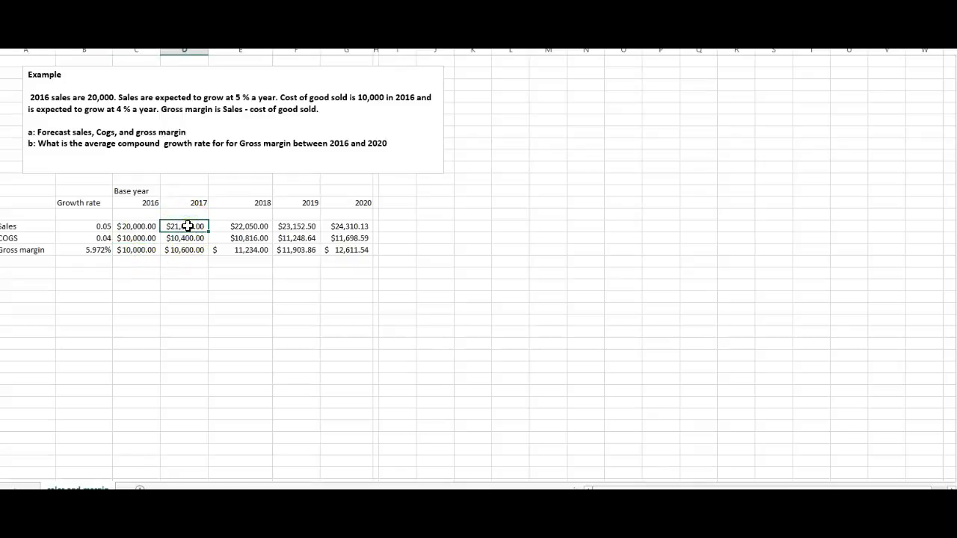
pyautogui.click(159, 307)
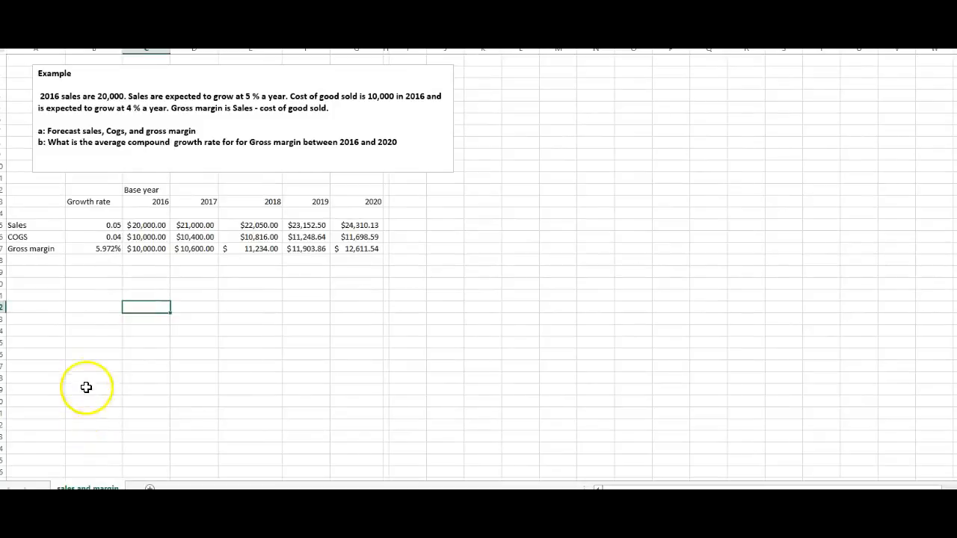
# Copy the Sales, COGS and Gross margin row labels into A20:A22 below the completed table.
pyautogui.moveTo(47, 225); pyautogui.dragTo(48, 245)
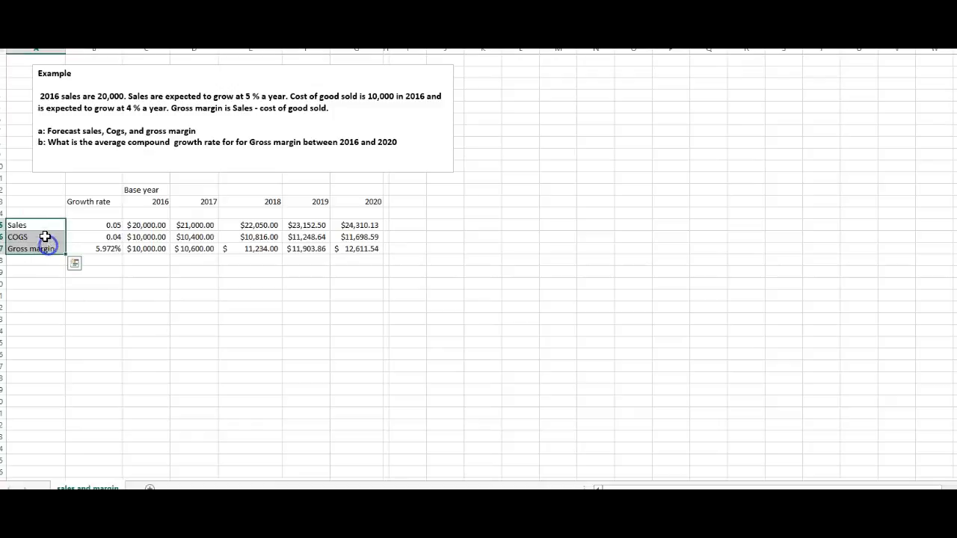
pyautogui.rightClick(48, 227)
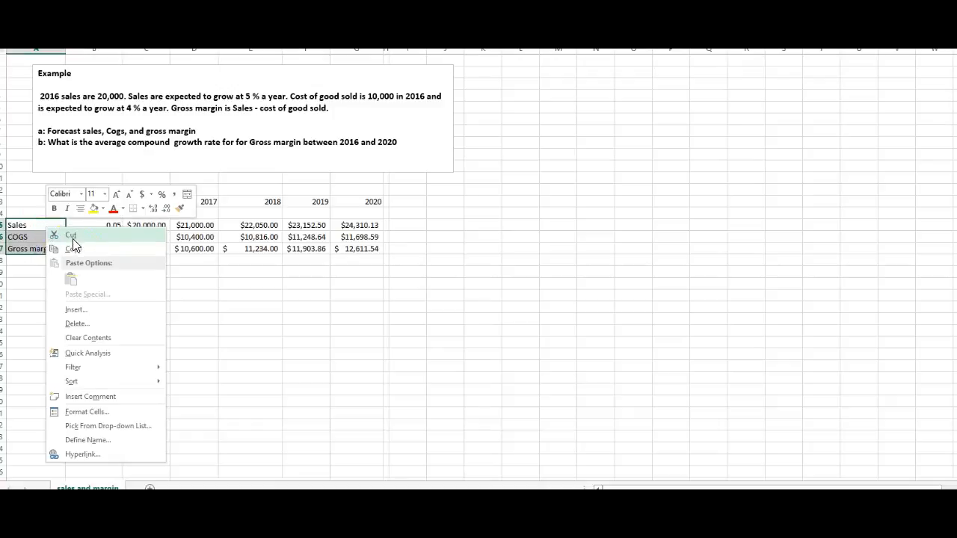
pyautogui.click(75, 249)
pyautogui.click(34, 283)
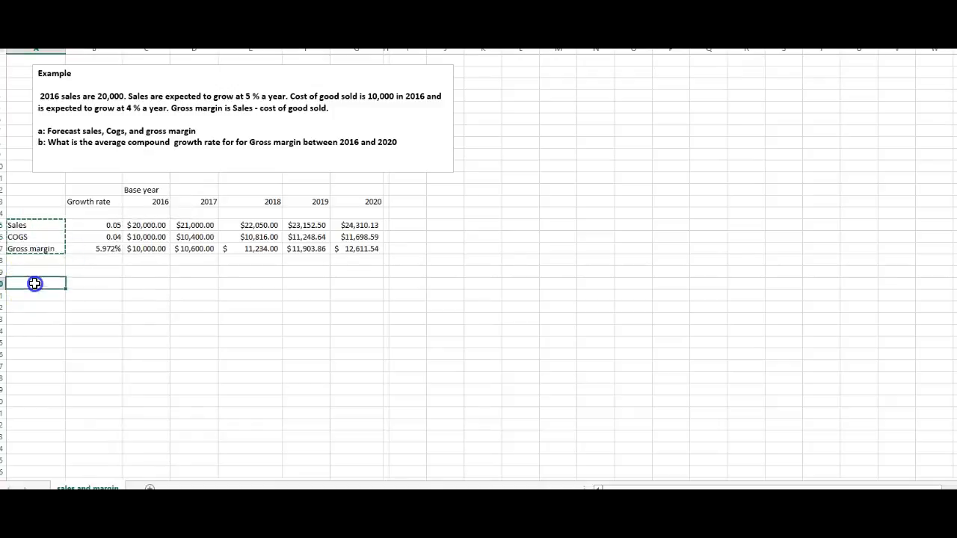
pyautogui.rightClick(35, 282)
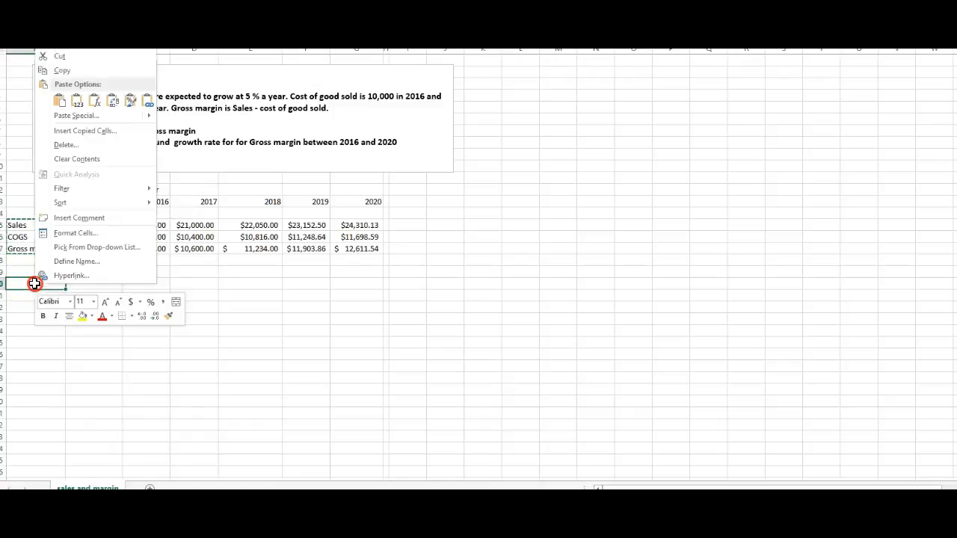
pyautogui.click(61, 106)
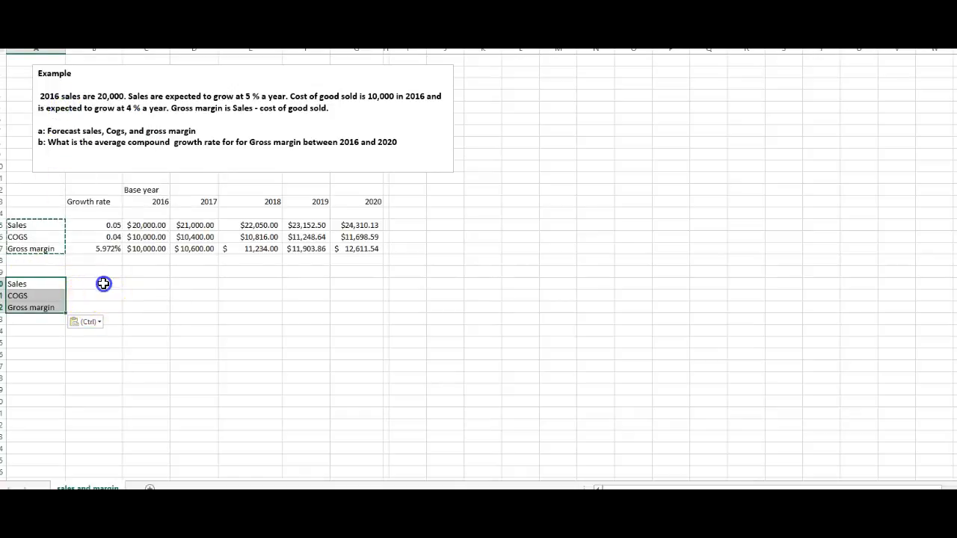
# Copy the Sales and COGS growth rates into B20:B21 and fill the new Gross margin growth-rate cell B22 yellow.
pyautogui.moveTo(112, 224); pyautogui.dragTo(113, 236)
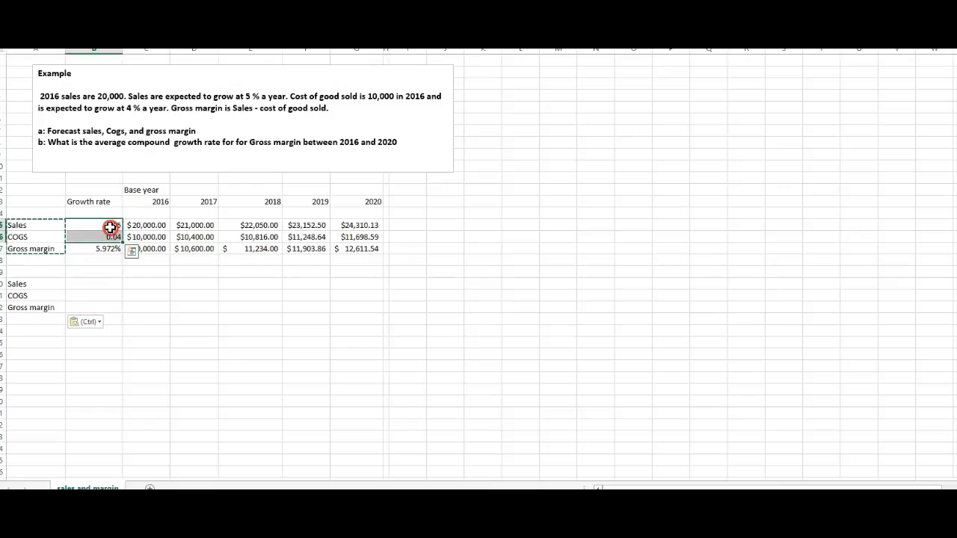
pyautogui.rightClick(110, 227)
pyautogui.click(131, 249)
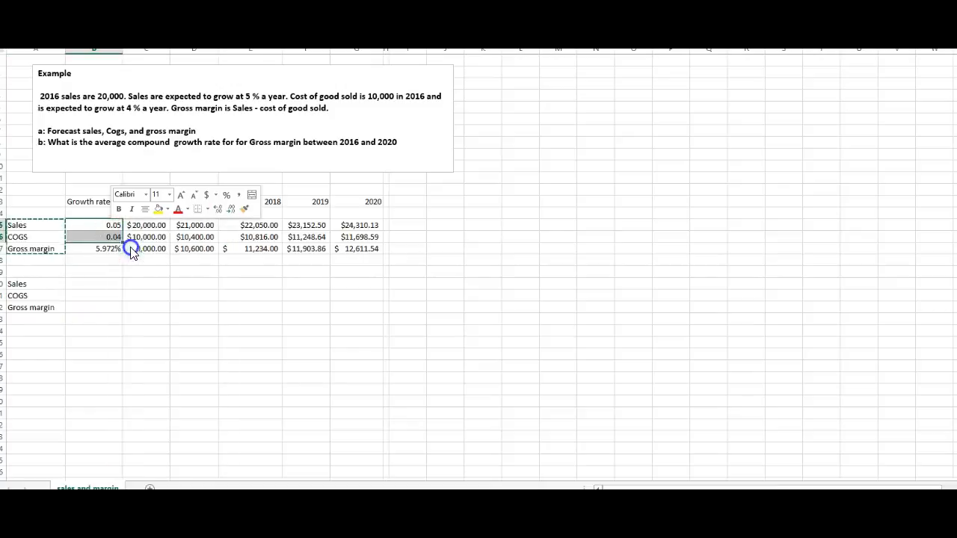
pyautogui.click(96, 281)
pyautogui.hotkey('ctrl', 'v')
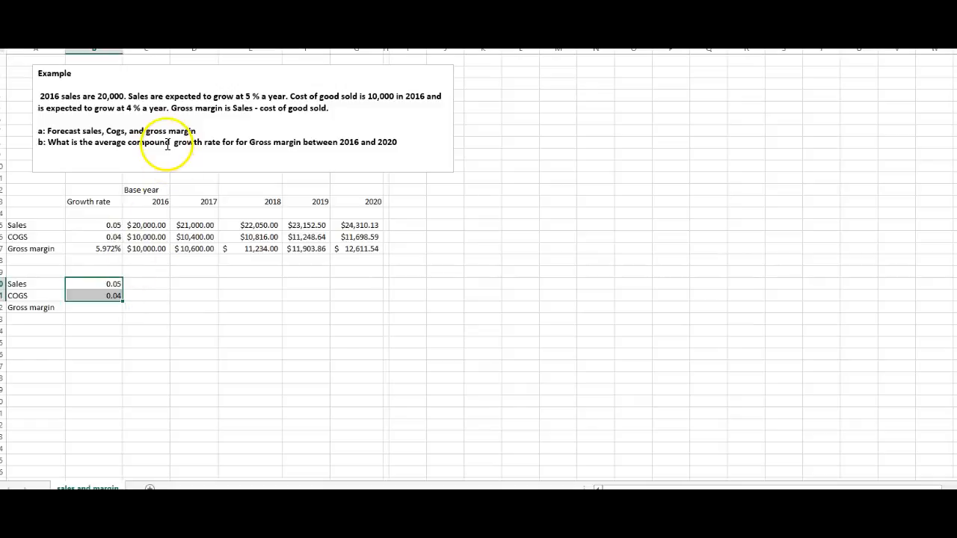
pyautogui.click(107, 308)
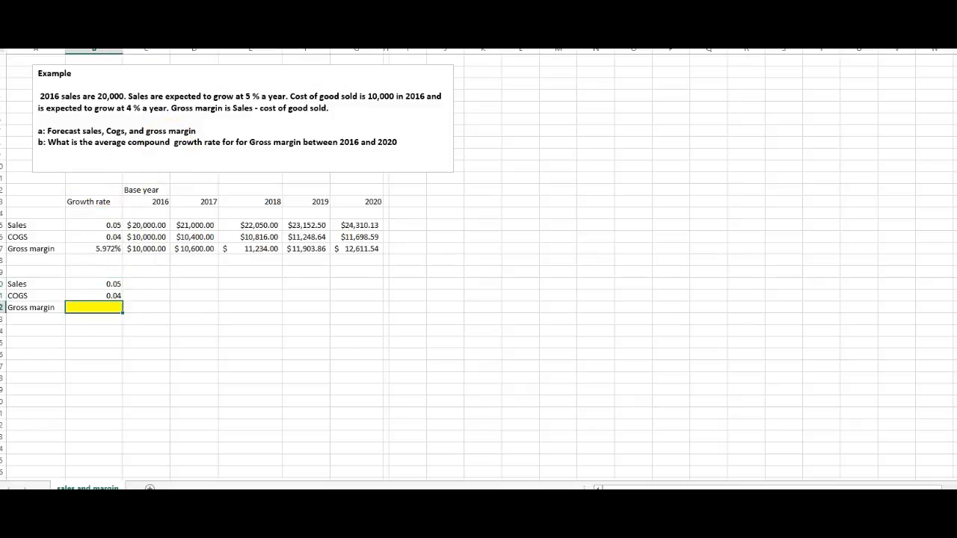
pyautogui.click(169, 332)
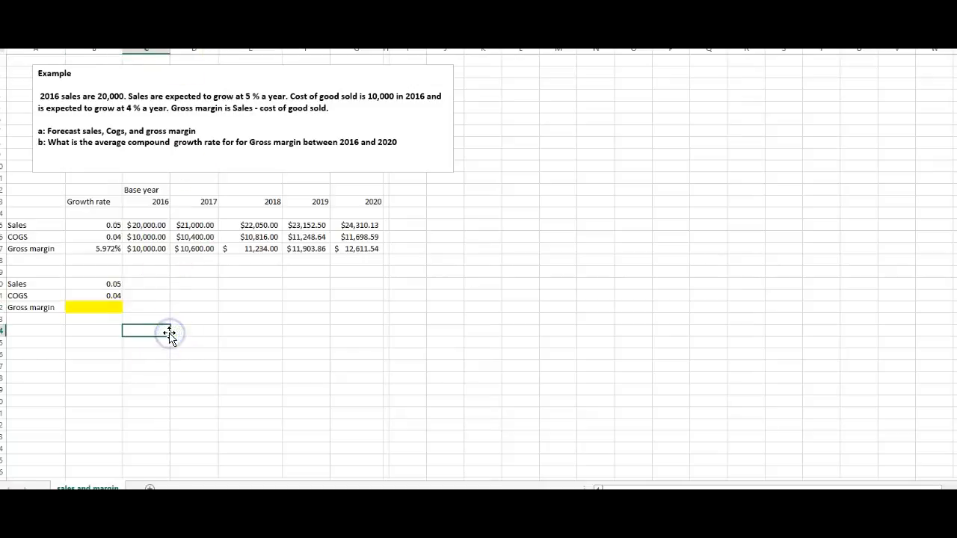
# Copy the 2016 to 2020 year headings into row 19 above the new block, starting at C19.
pyautogui.click(153, 225)
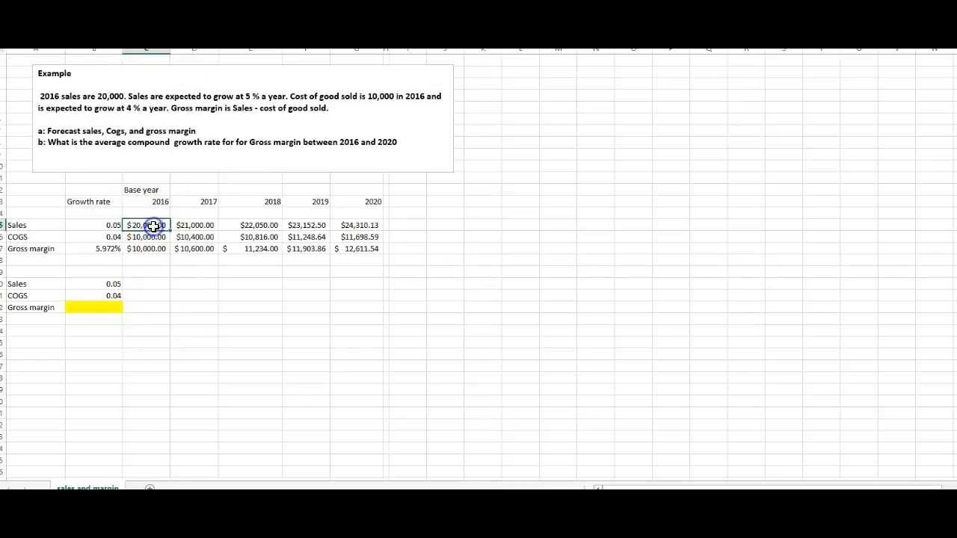
pyautogui.click(153, 236)
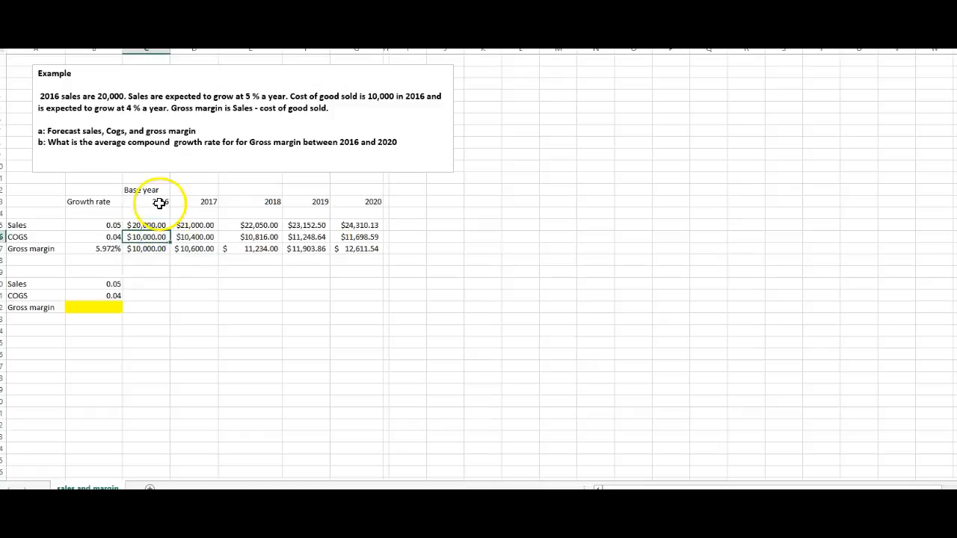
pyautogui.click(159, 203)
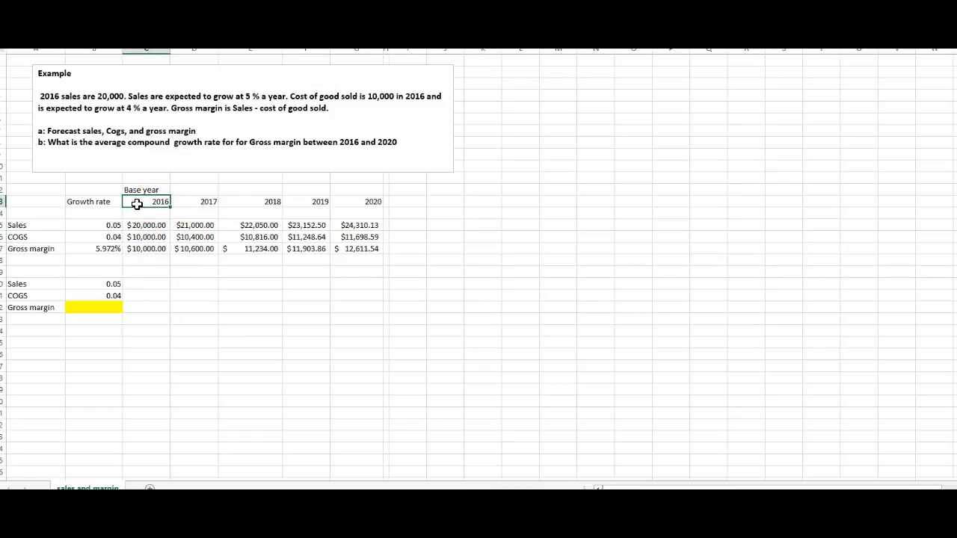
pyautogui.moveTo(147, 203); pyautogui.dragTo(355, 204)
pyautogui.rightClick(246, 203)
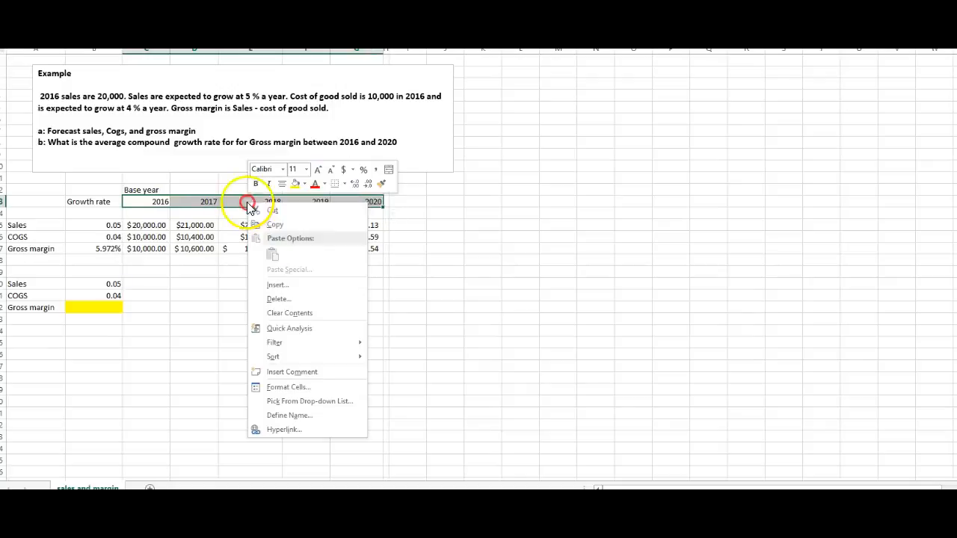
pyautogui.click(271, 225)
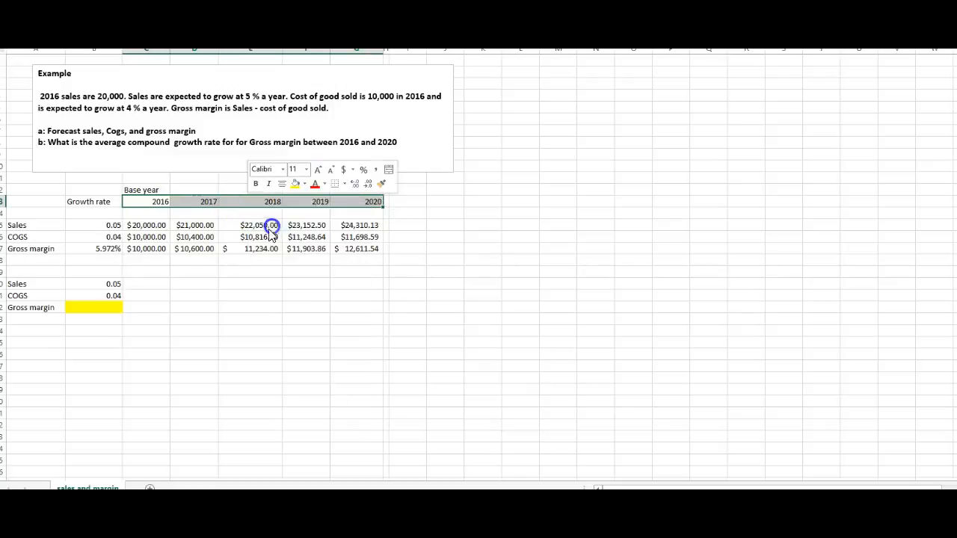
pyautogui.rightClick(148, 273)
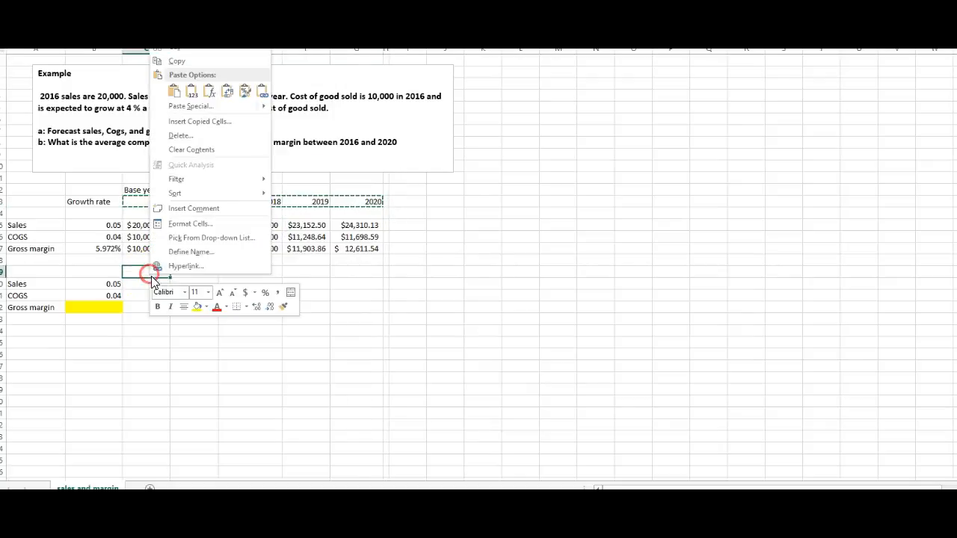
pyautogui.click(174, 92)
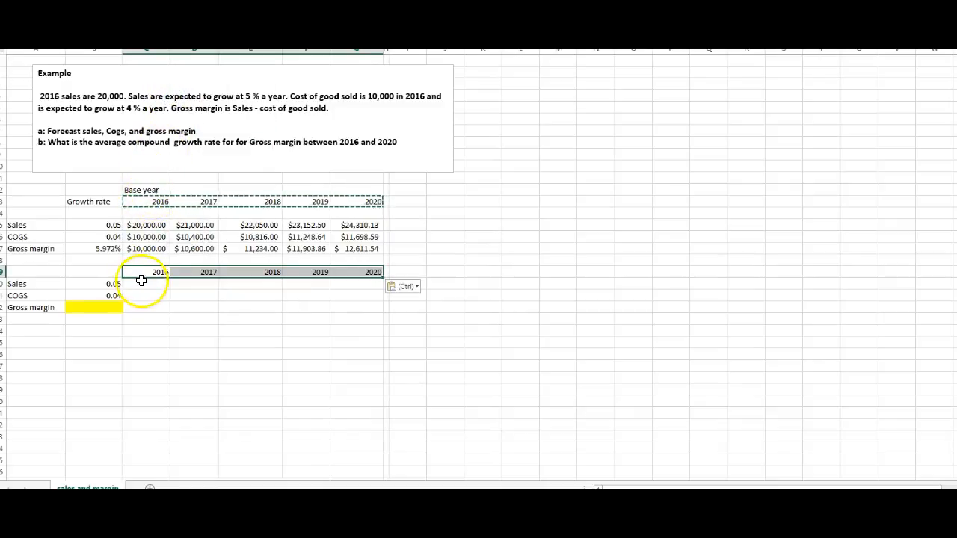
# Copy the 2016 Sales and COGS values from the completed table into C20:C21.
pyautogui.moveTo(137, 224); pyautogui.dragTo(158, 246)
pyautogui.rightClick(156, 225)
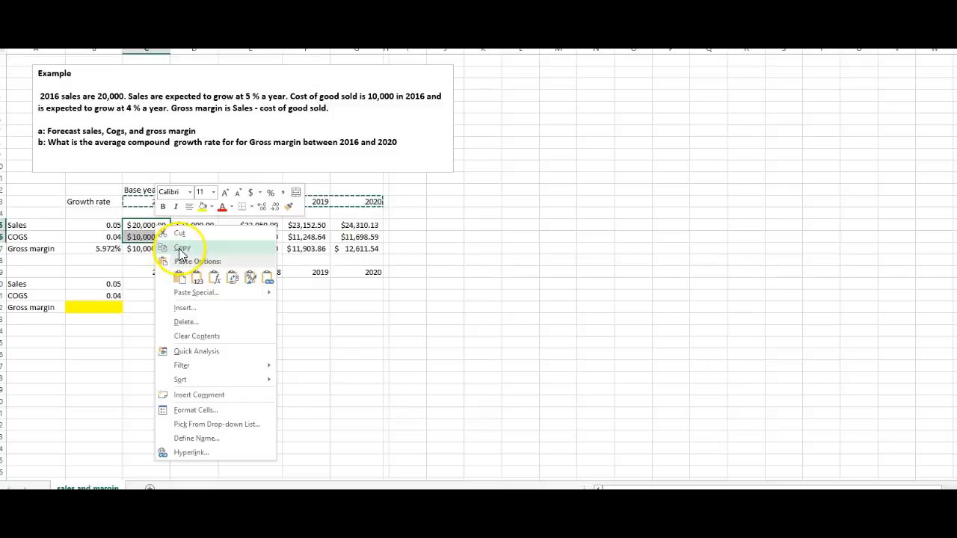
pyautogui.click(181, 247)
pyautogui.click(152, 284)
pyautogui.hotkey('ctrl', 'v')
# Calculate the 2016 gross margin in C22 with the formula =C20-C21.
pyautogui.click(149, 308)
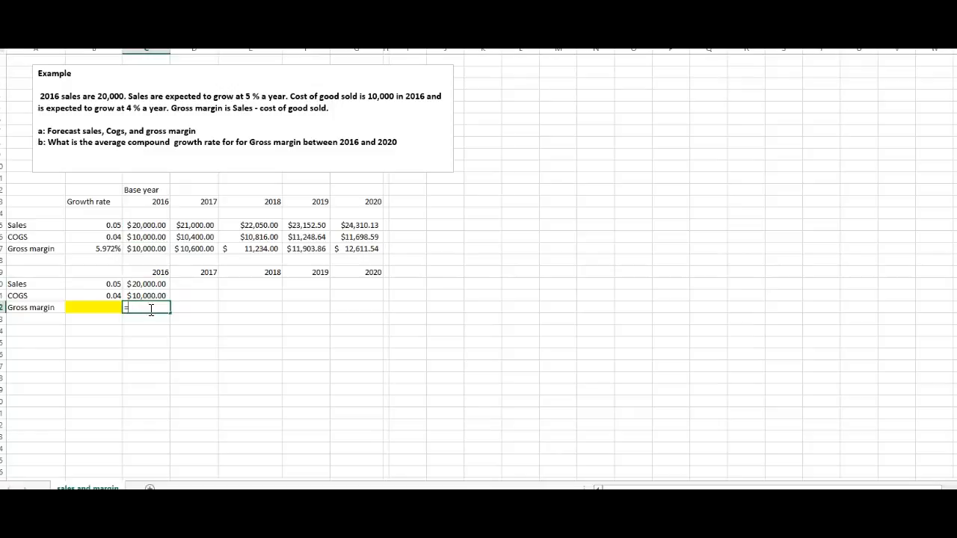
pyautogui.click(153, 284)
pyautogui.click(152, 297)
pyautogui.click(152, 285)
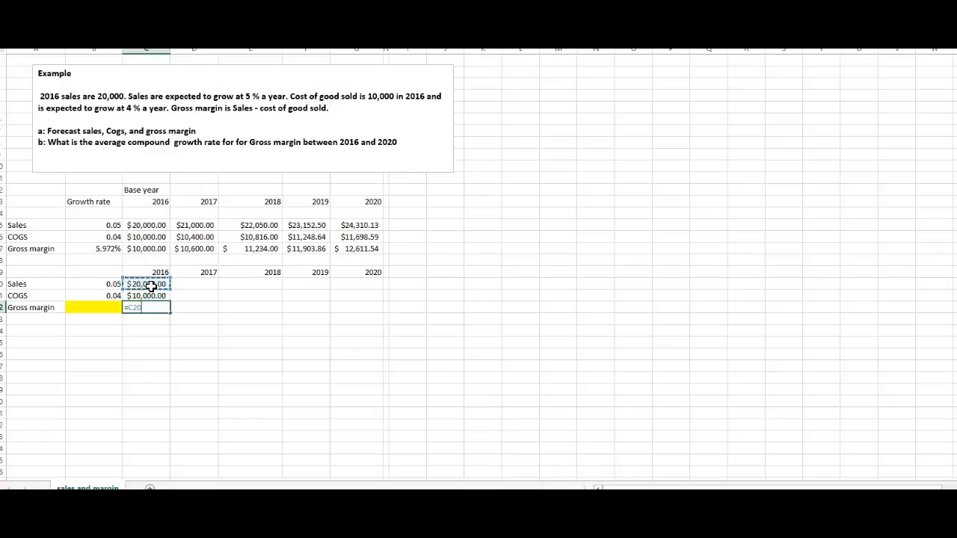
pyautogui.write('-')
pyautogui.click(152, 296)
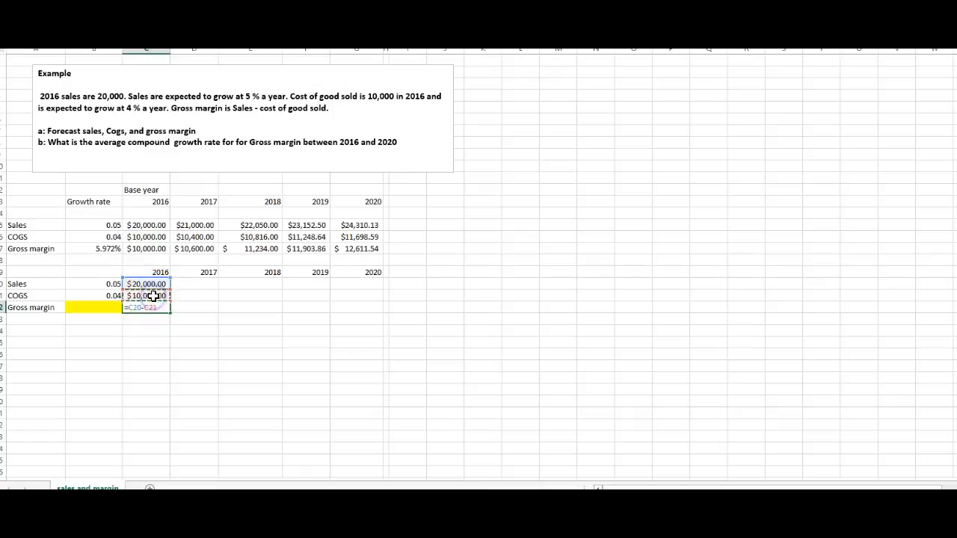
pyautogui.press('Return')
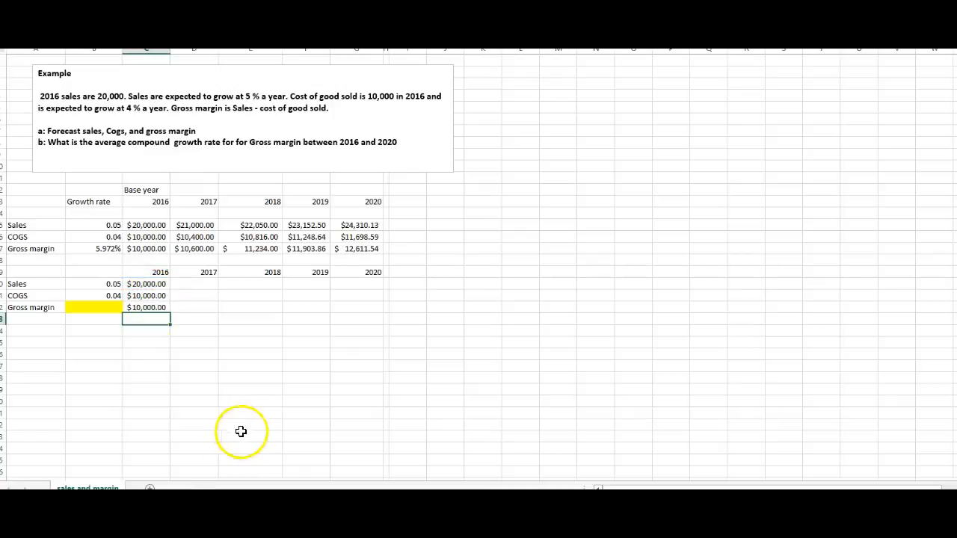
pyautogui.moveTo(187, 285); pyautogui.dragTo(372, 291)
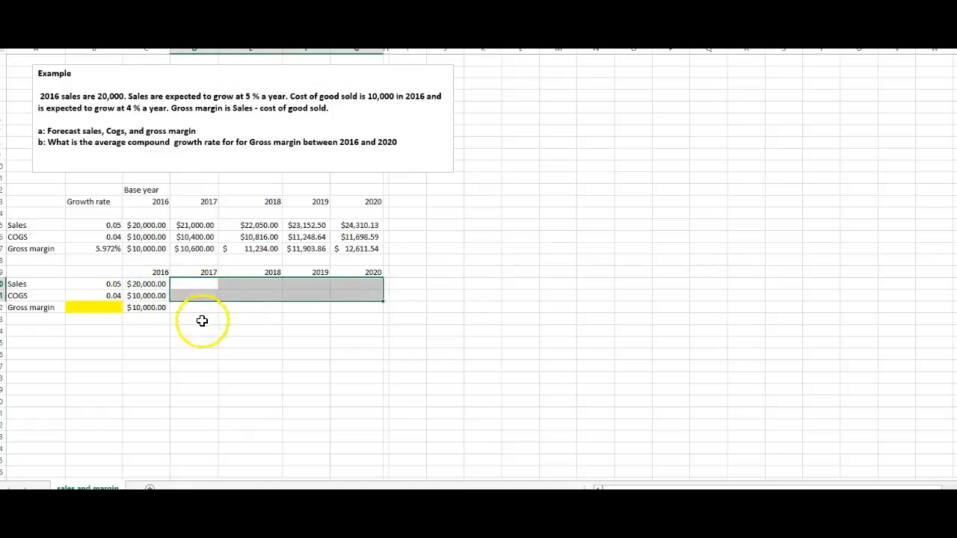
pyautogui.click(234, 351)
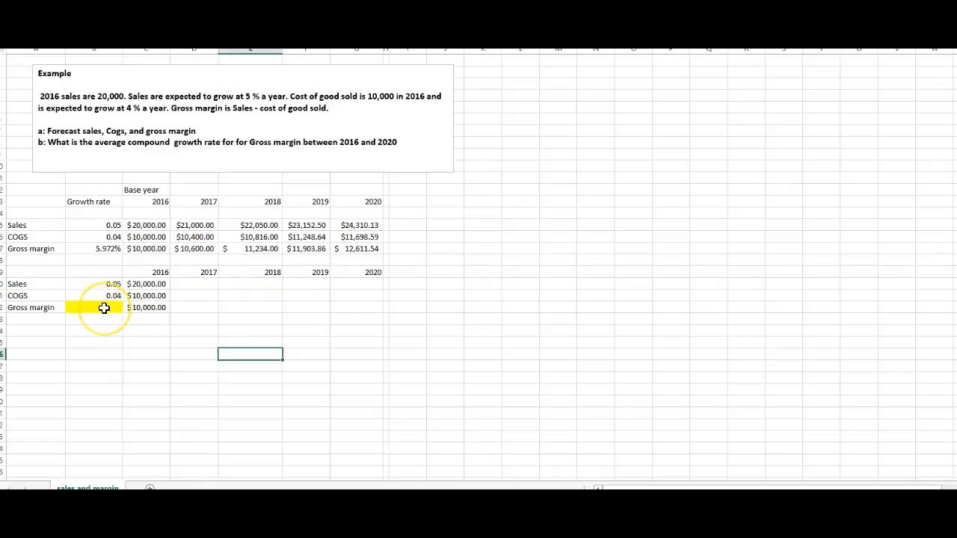
pyautogui.click(203, 283)
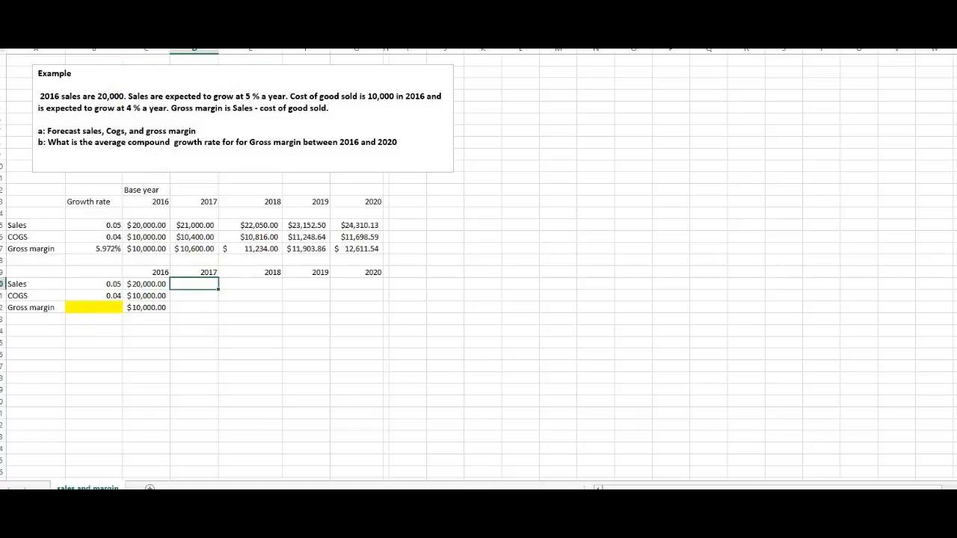
pyautogui.click(110, 7)
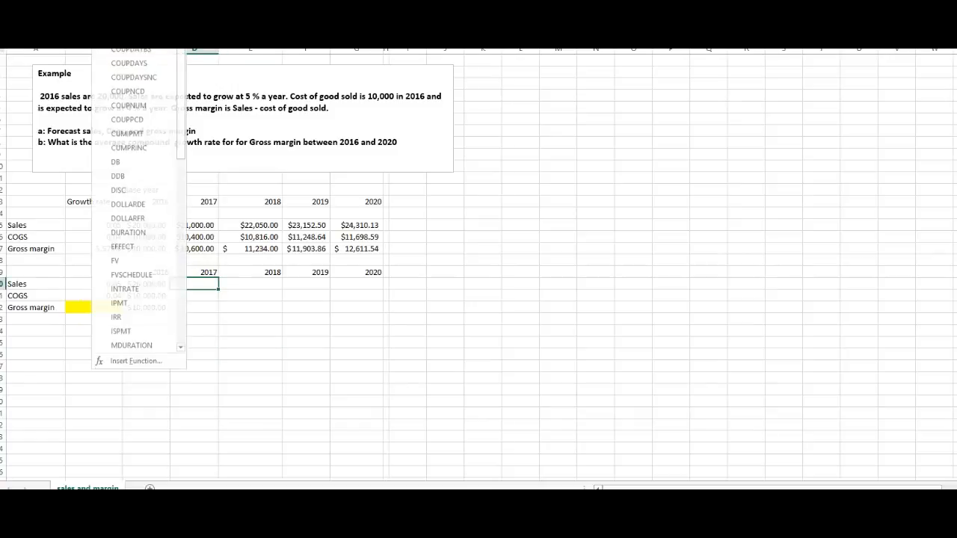
pyautogui.click(177, 152)
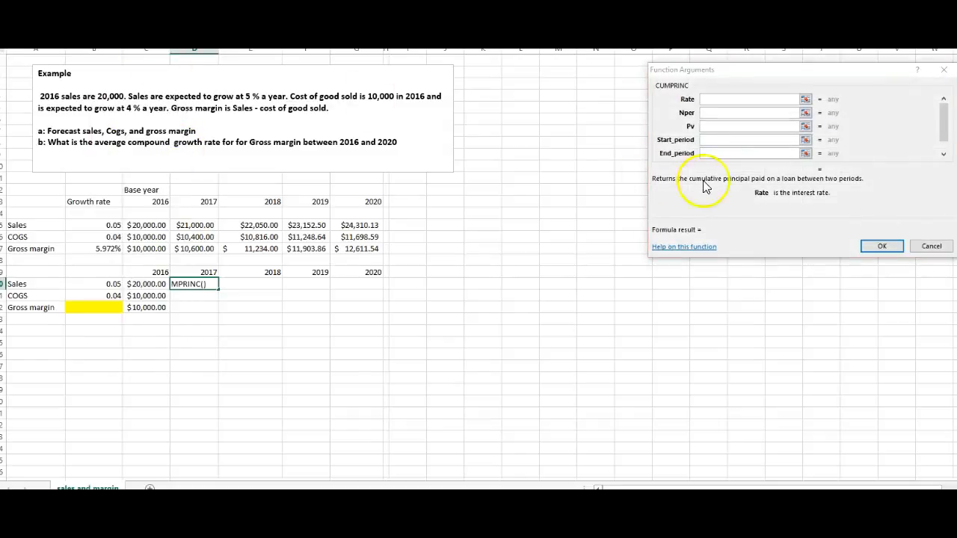
pyautogui.click(927, 246)
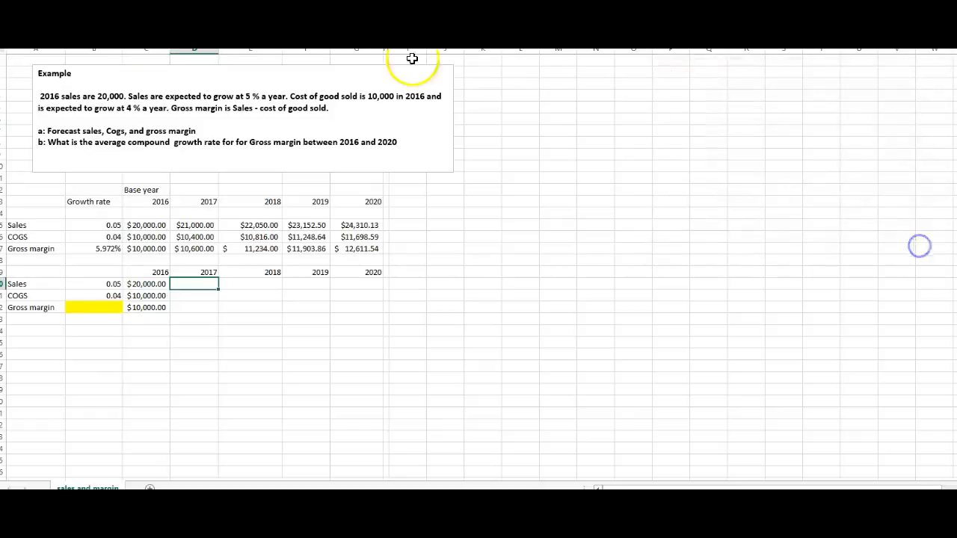
# Insert the FV function in the 2017 Sales cell D20 with the column-locked growth rate $B15 as its Rate.
pyautogui.click(108, 7)
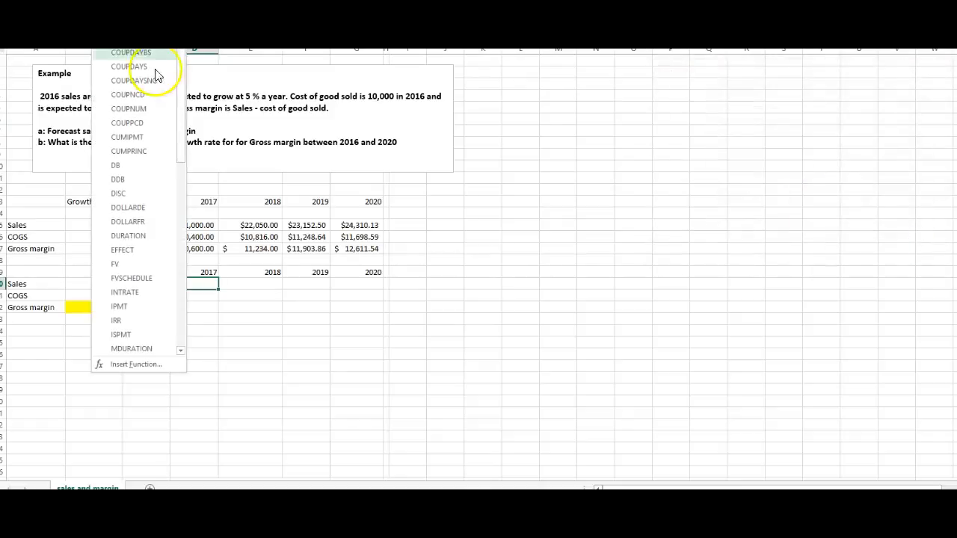
pyautogui.moveTo(179, 143); pyautogui.dragTo(175, 192)
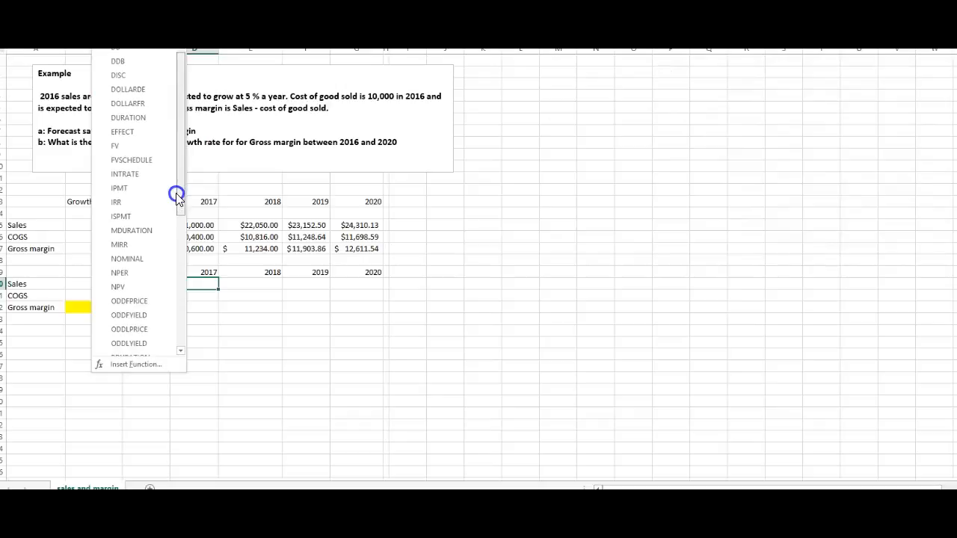
pyautogui.click(128, 149)
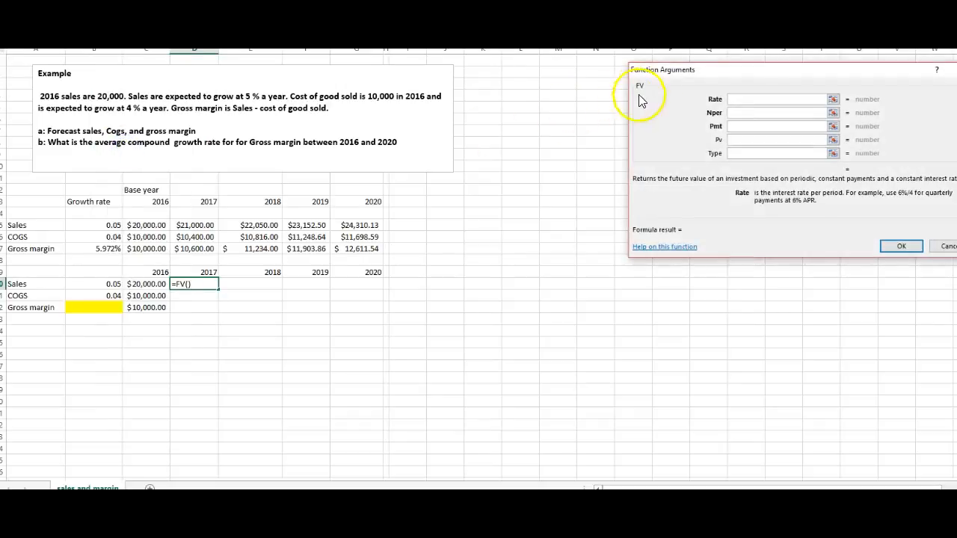
pyautogui.moveTo(653, 70); pyautogui.dragTo(429, 199)
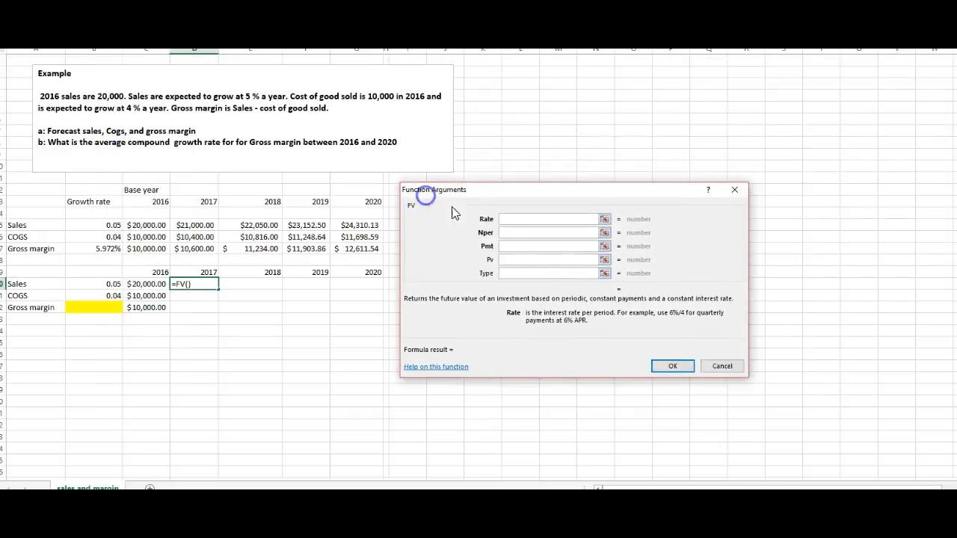
pyautogui.click(508, 219)
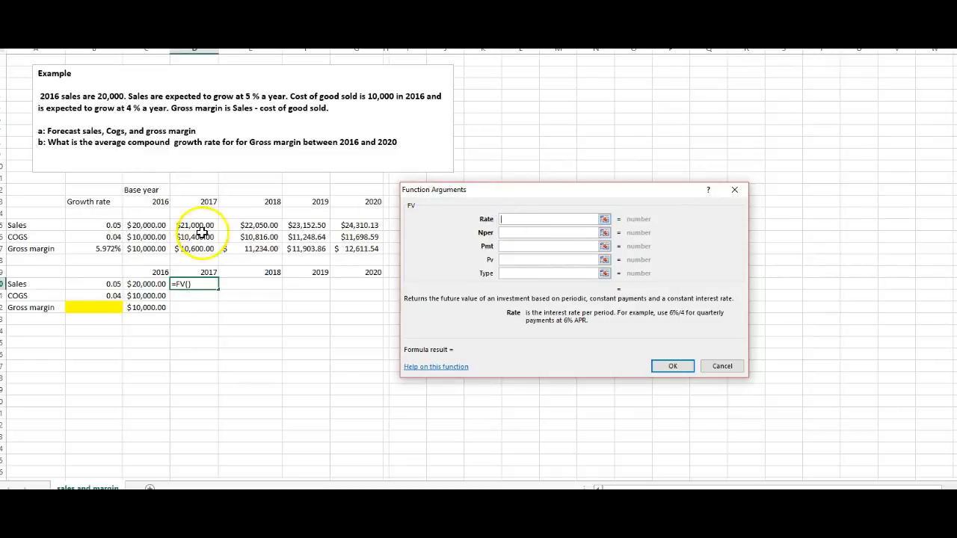
pyautogui.click(114, 225)
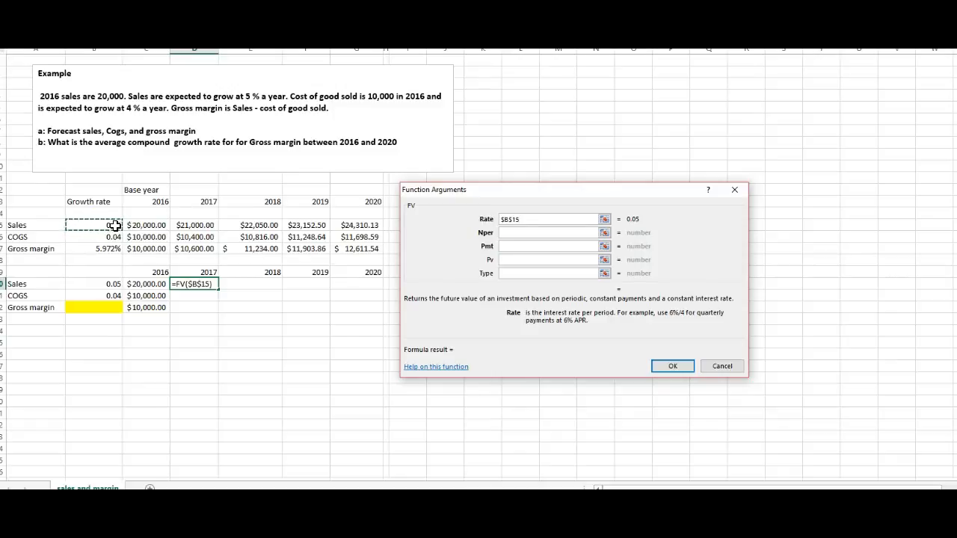
pyautogui.press('F4')
pyautogui.press('F4')
# Complete the FV function in D20 with Nper 1, an empty Pmt and Pv -C15.
pyautogui.click(506, 218)
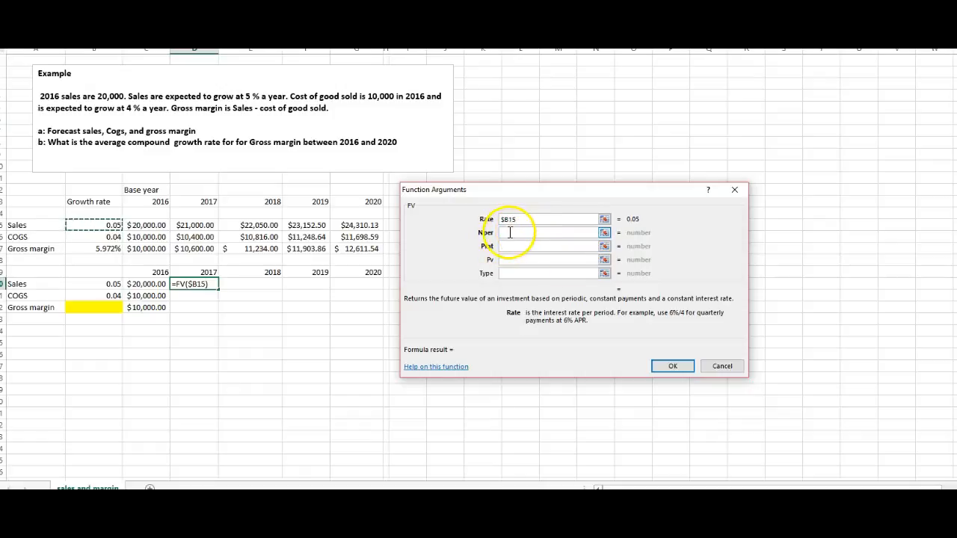
pyautogui.click(509, 232)
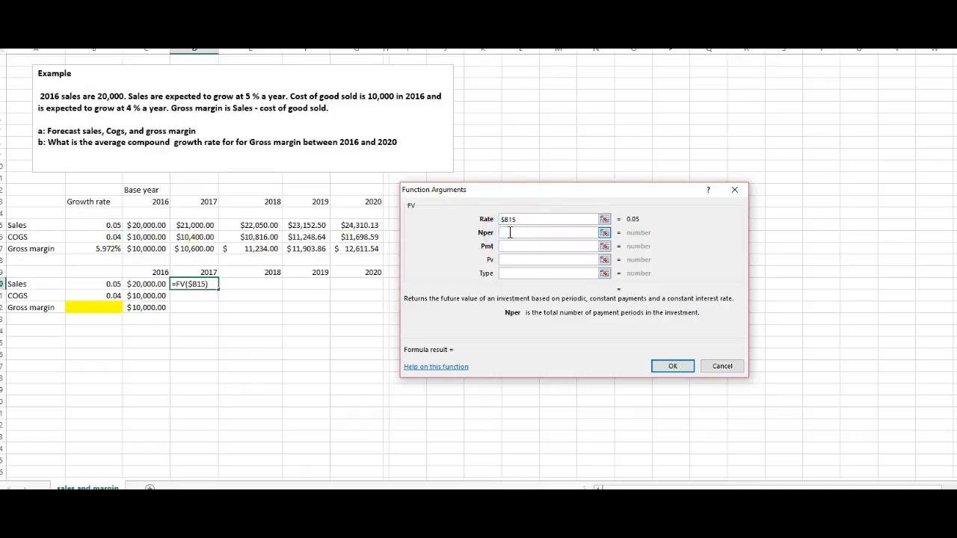
pyautogui.click(505, 246)
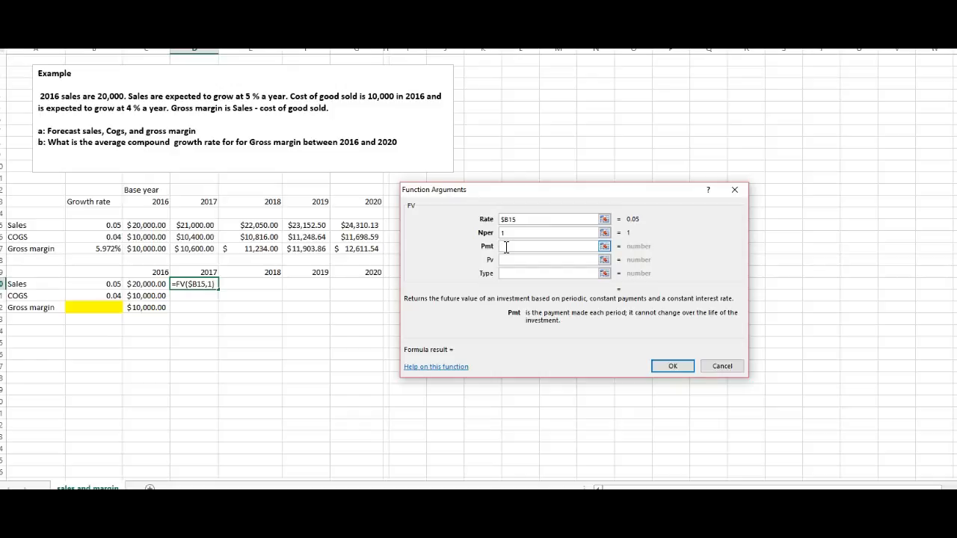
pyautogui.click(506, 259)
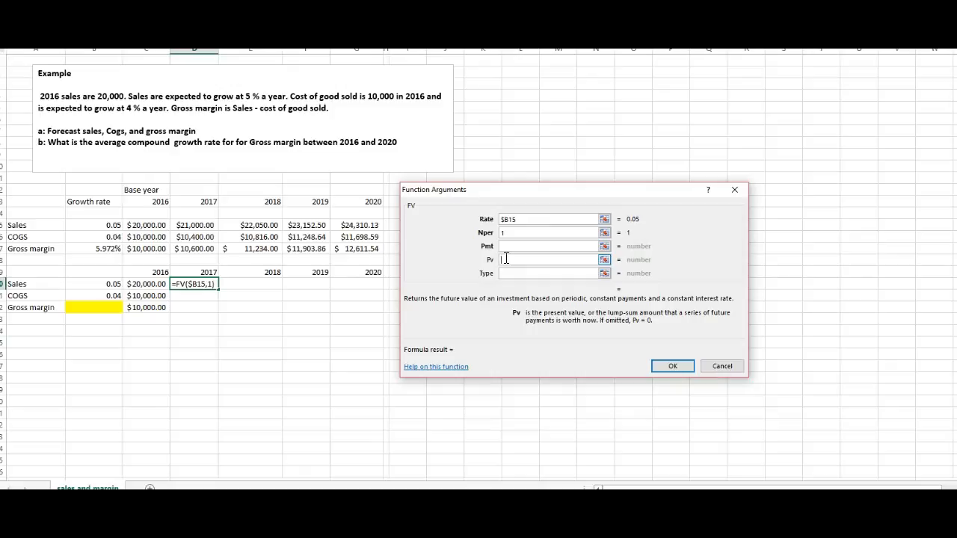
pyautogui.write('-')
pyautogui.click(147, 224)
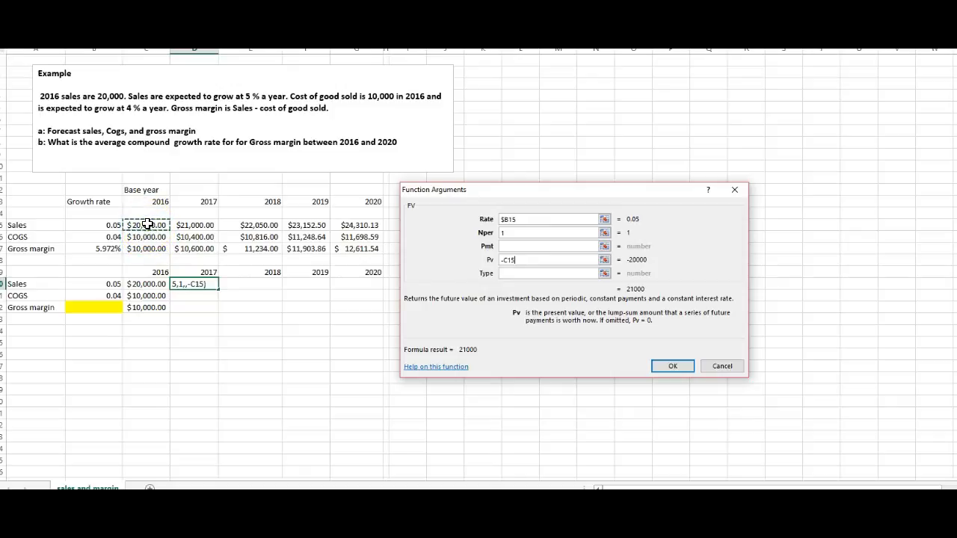
pyautogui.click(672, 366)
# Copy the 2017 Sales formula from D20 across to the 2018–2020 cells E20:G20.
pyautogui.click(203, 284)
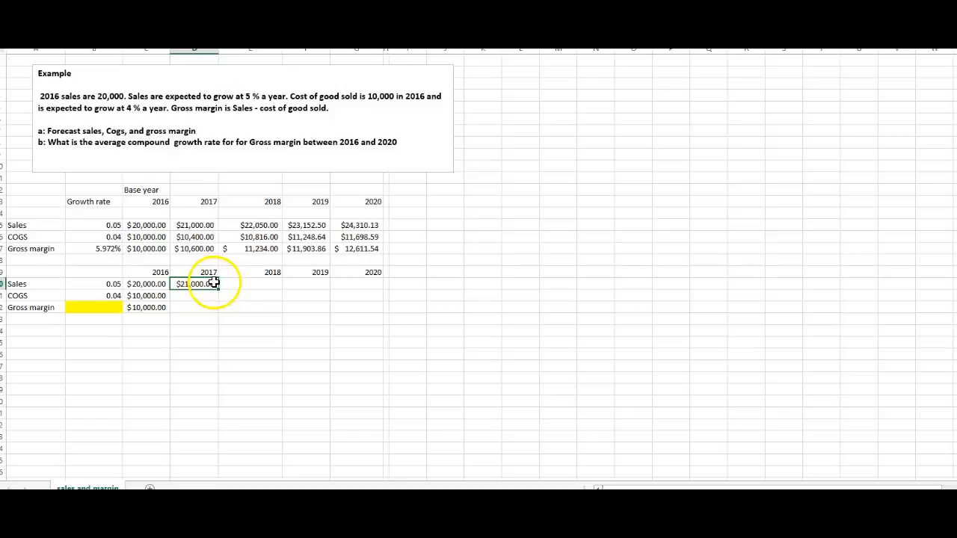
pyautogui.rightClick(209, 285)
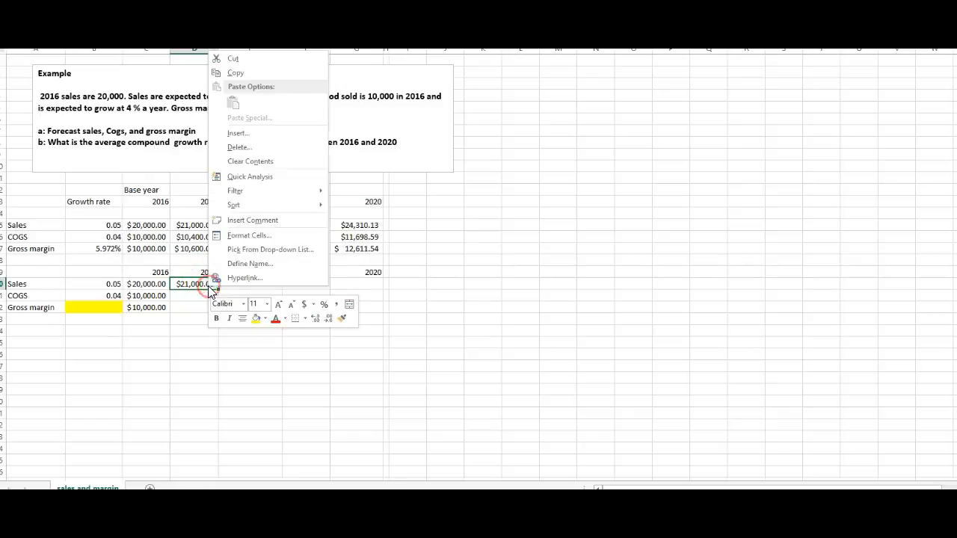
pyautogui.click(237, 73)
pyautogui.click(240, 283)
pyautogui.moveTo(241, 282); pyautogui.dragTo(334, 284)
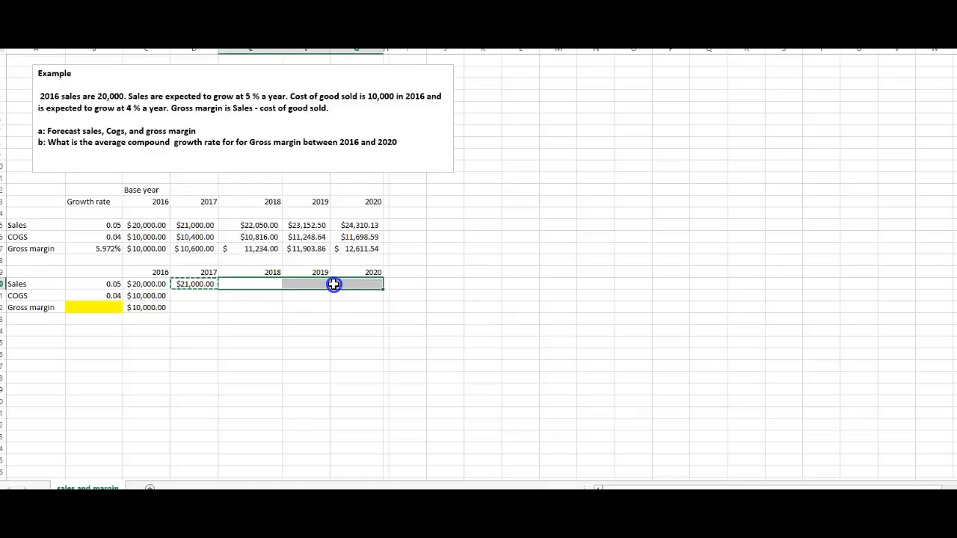
pyautogui.press('Return')
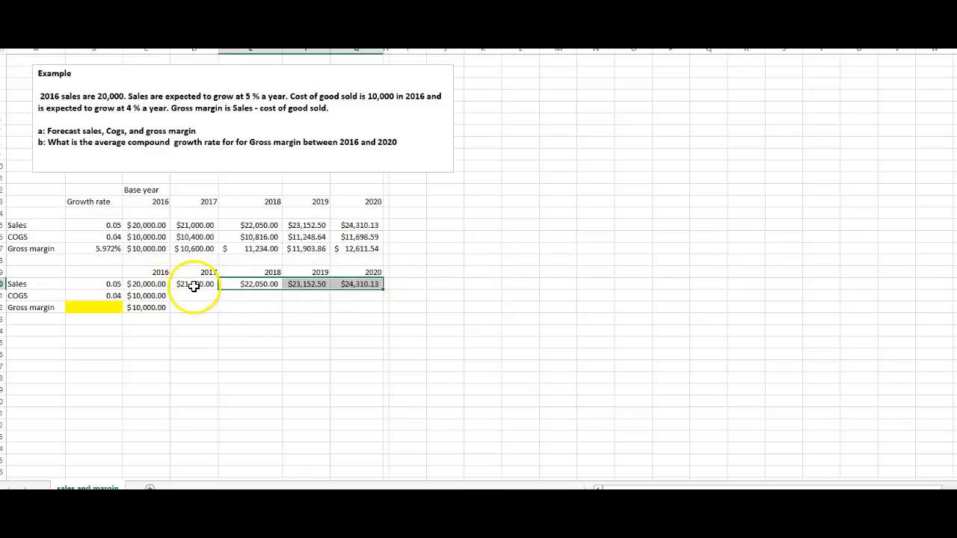
# Copy the 2017 Sales formula from D20 into the COGS forecast cells D21:G21.
pyautogui.click(200, 284)
pyautogui.rightClick(202, 284)
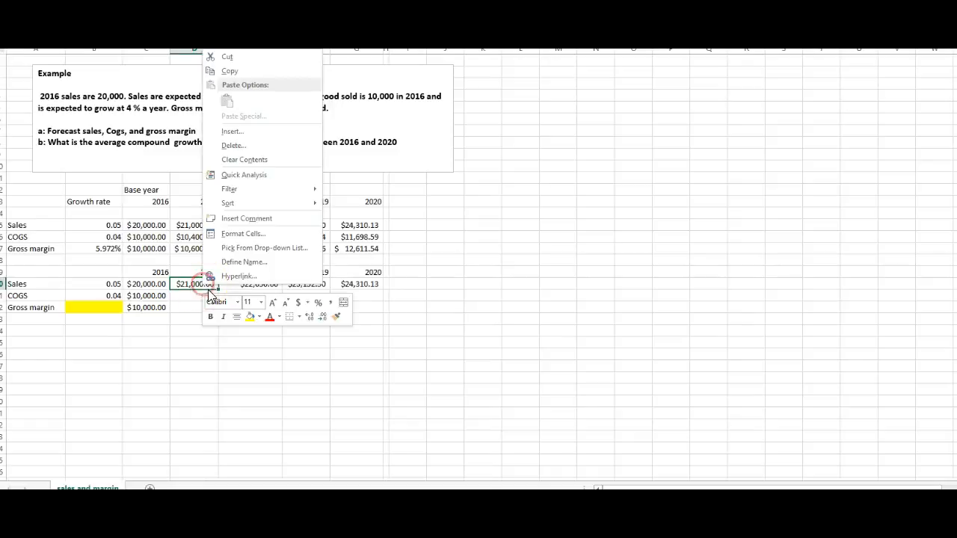
pyautogui.click(231, 70)
pyautogui.moveTo(191, 302); pyautogui.dragTo(345, 296)
pyautogui.hotkey('ctrl', 'v')
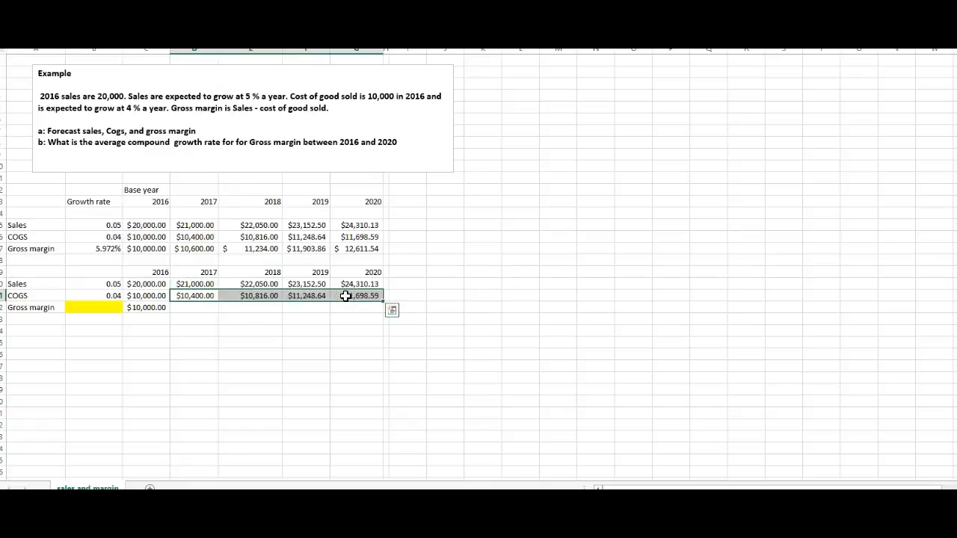
# Copy the 2016 gross margin formula from C22 across to the 2017–2020 cells D22:G22.
pyautogui.click(141, 308)
pyautogui.rightClick(143, 308)
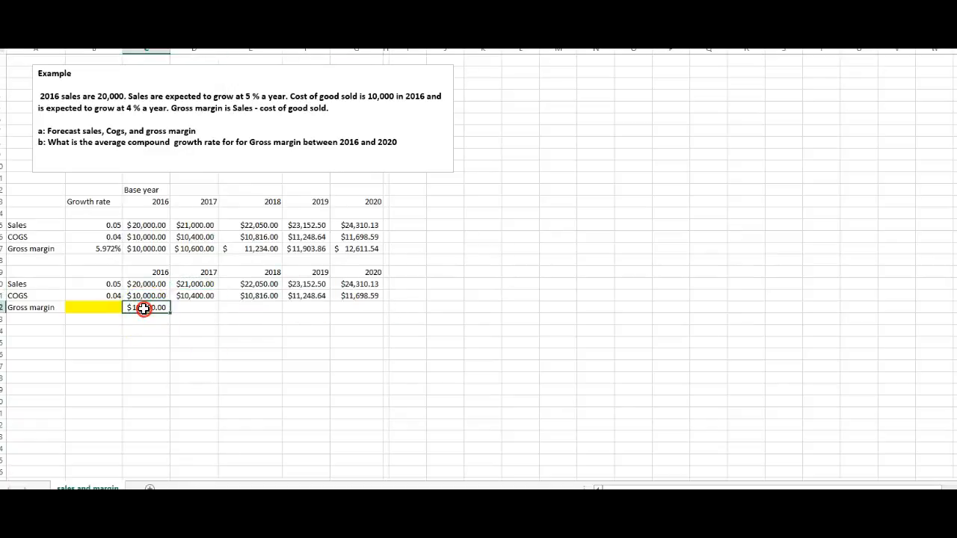
pyautogui.click(171, 96)
pyautogui.moveTo(187, 307); pyautogui.dragTo(359, 307)
pyautogui.hotkey('ctrl', 'v')
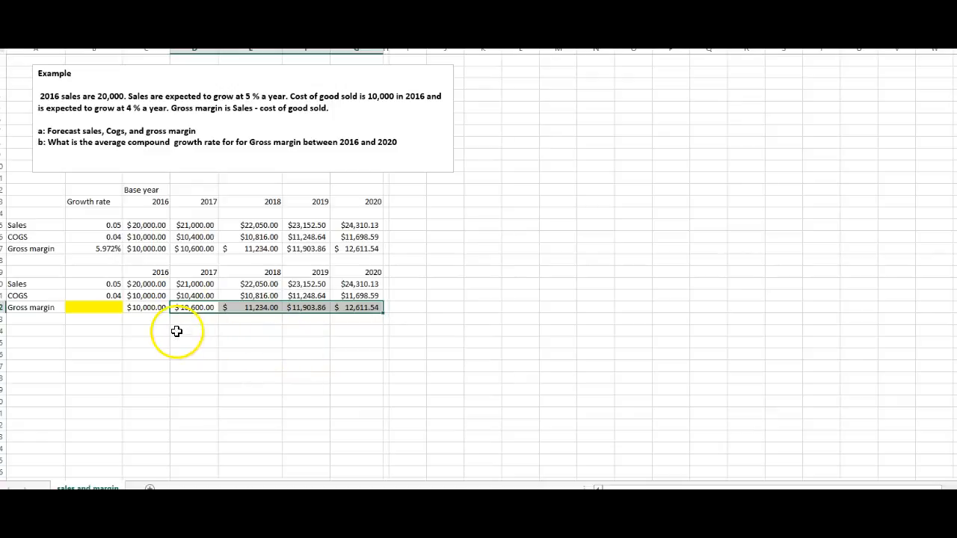
# Insert the RATE function in the yellow Gross margin growth-rate cell B22 with Nper set to G13-C13.
pyautogui.click(114, 305)
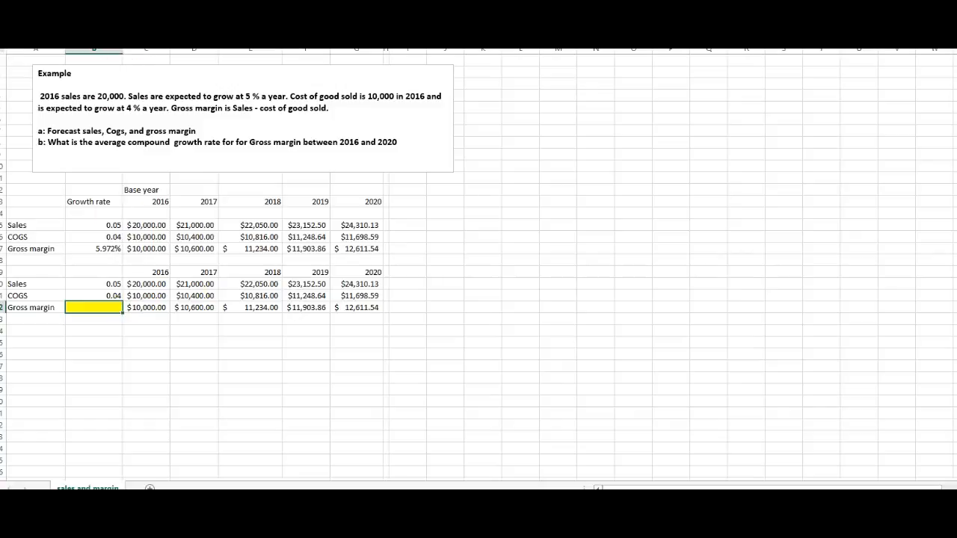
pyautogui.click(105, 4)
pyautogui.moveTo(177, 152); pyautogui.dragTo(178, 275)
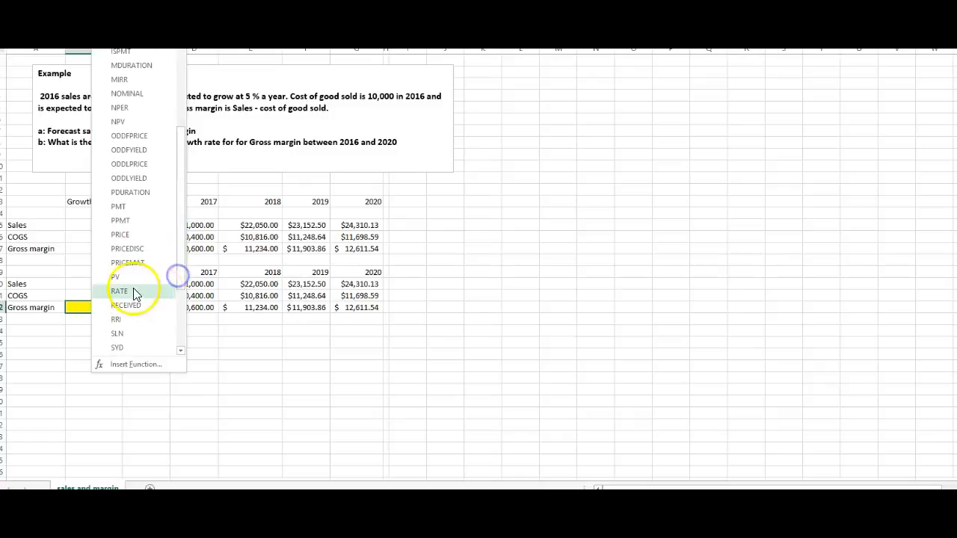
pyautogui.click(135, 294)
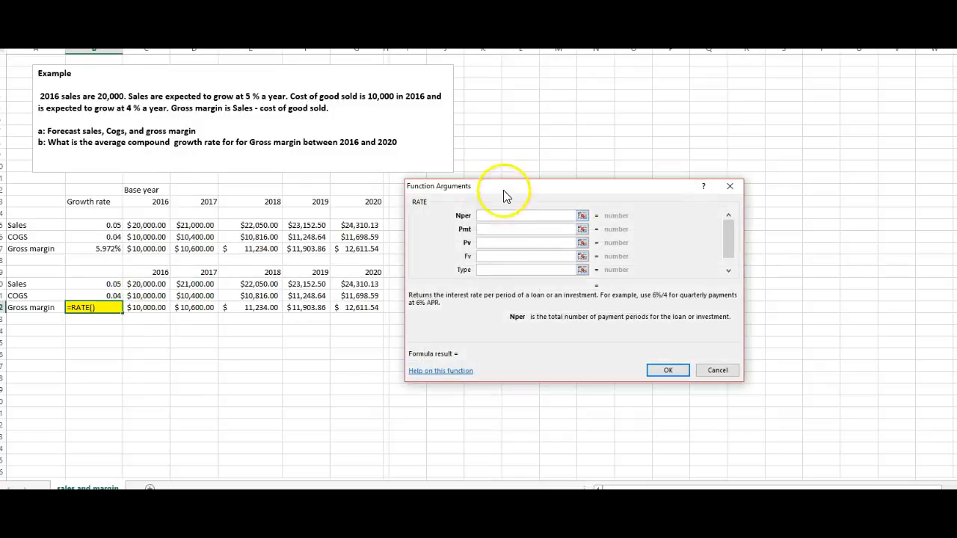
pyautogui.moveTo(504, 196); pyautogui.dragTo(542, 208)
pyautogui.click(523, 228)
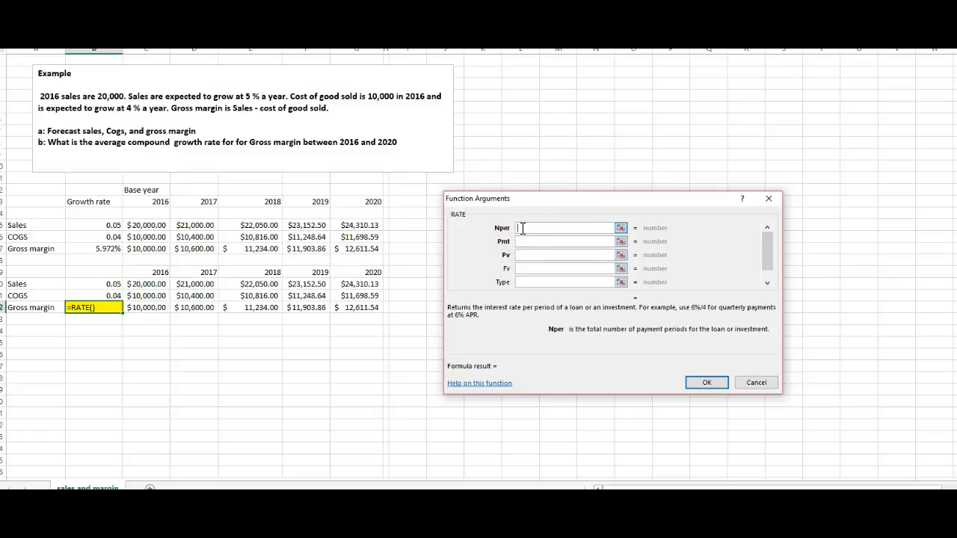
pyautogui.click(370, 201)
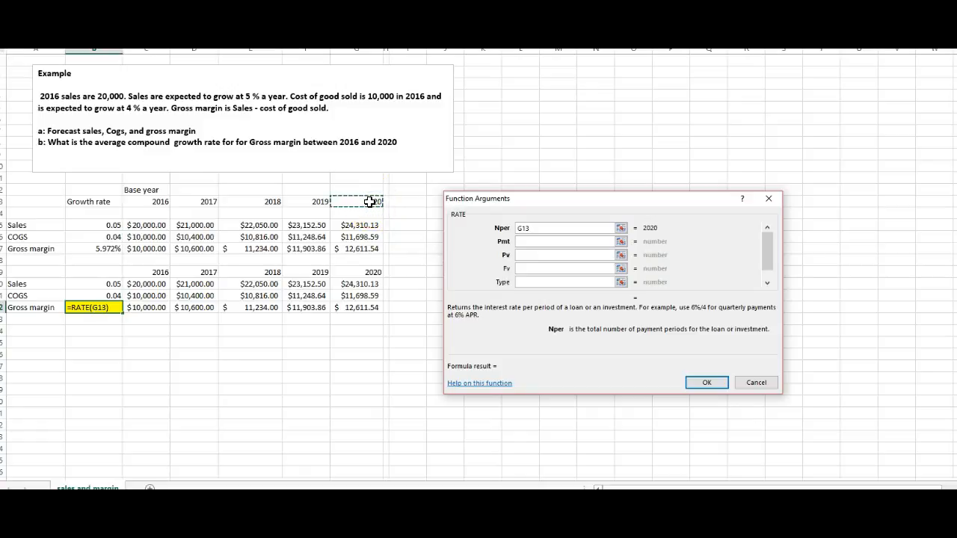
pyautogui.write('-')
pyautogui.click(155, 202)
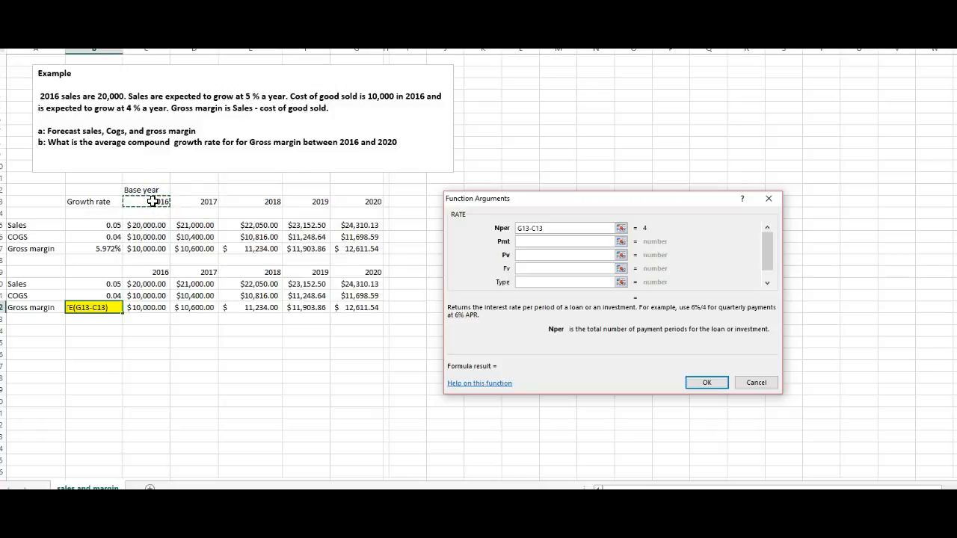
pyautogui.click(649, 229)
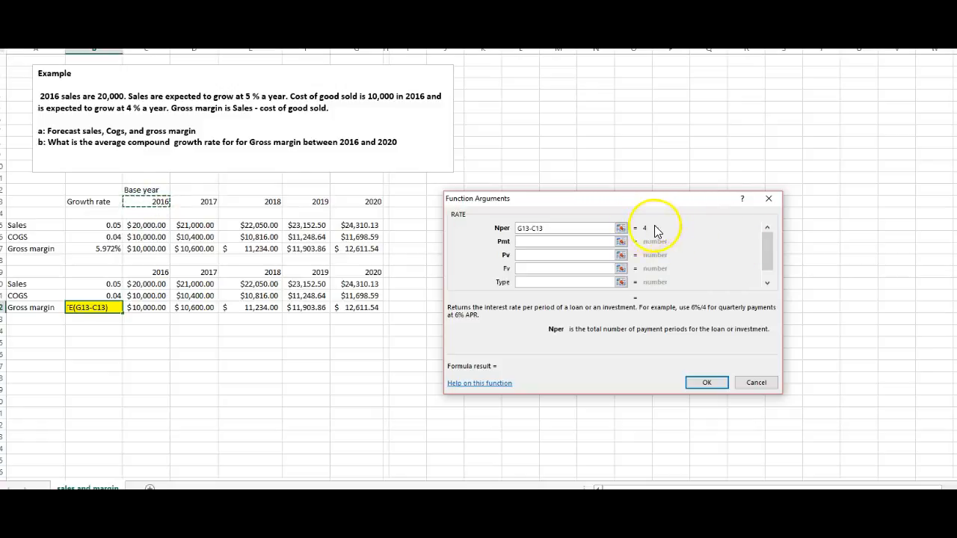
# Complete the RATE function in B22 with an empty Pmt, Pv -C22 and Fv G22, and show the percentage with three decimals.
pyautogui.click(533, 242)
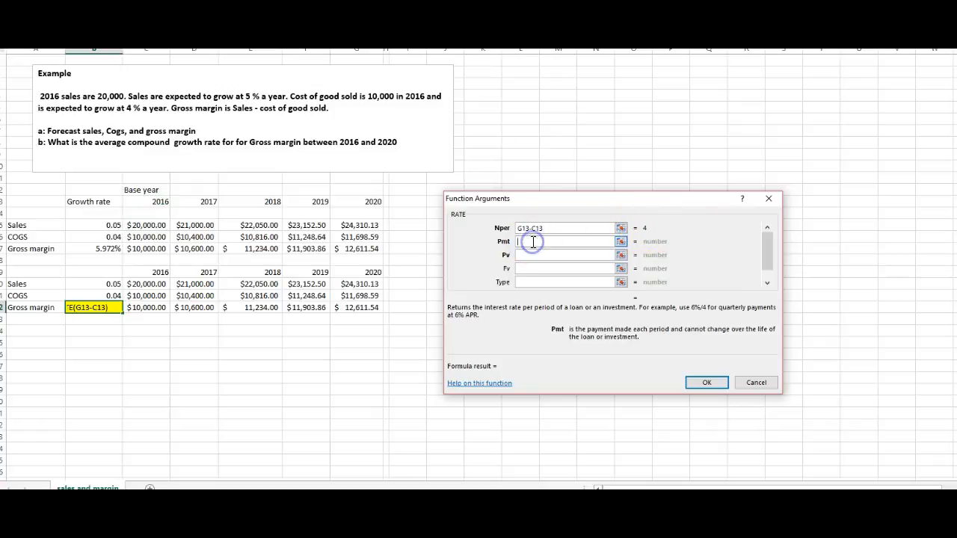
pyautogui.click(525, 256)
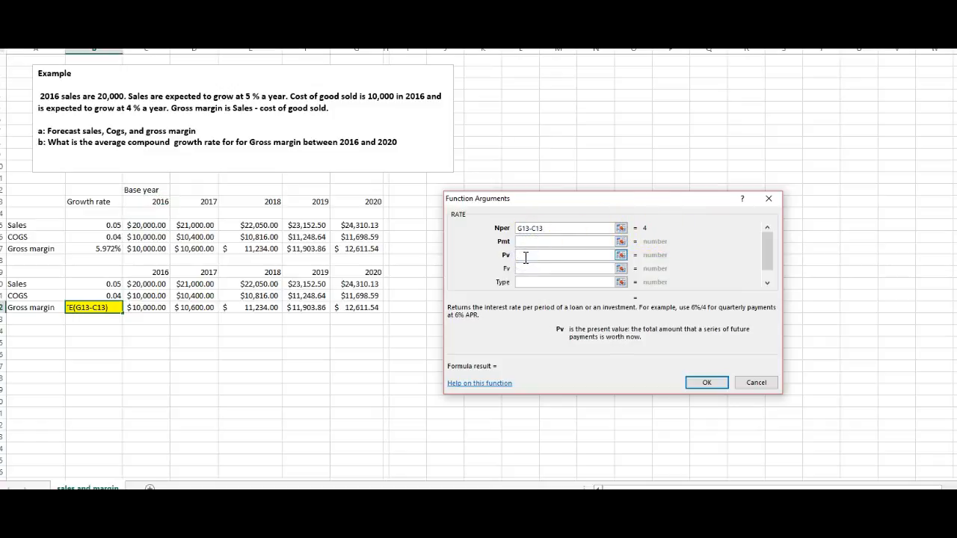
pyautogui.write('-')
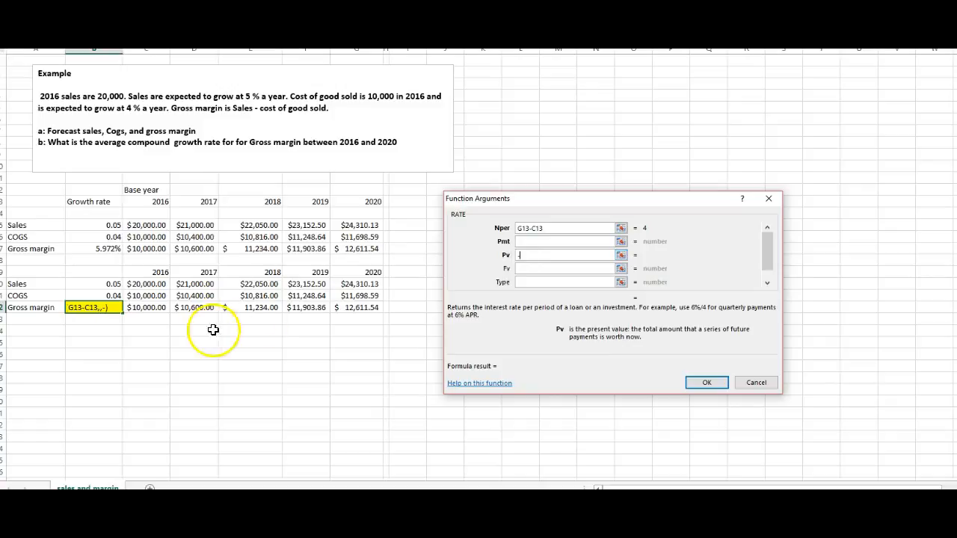
pyautogui.click(151, 308)
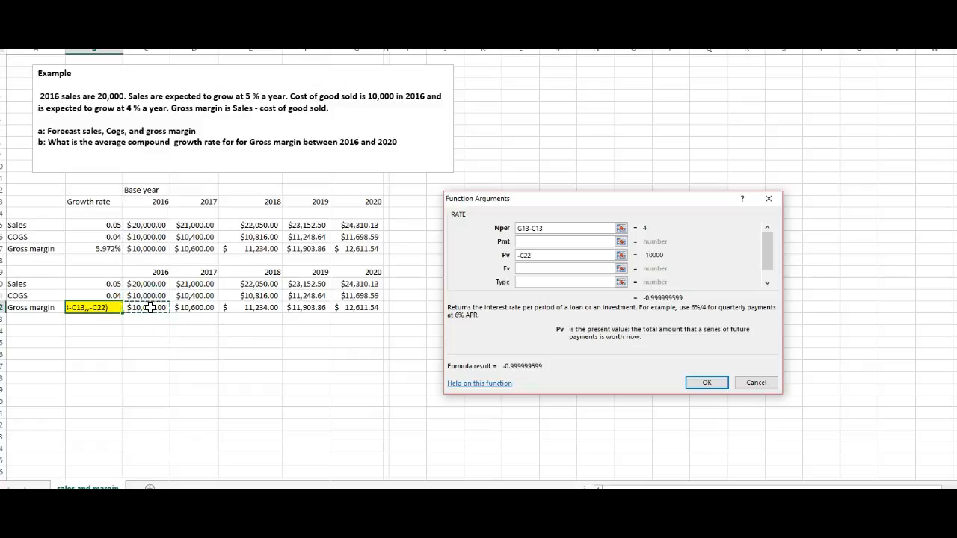
pyautogui.click(523, 270)
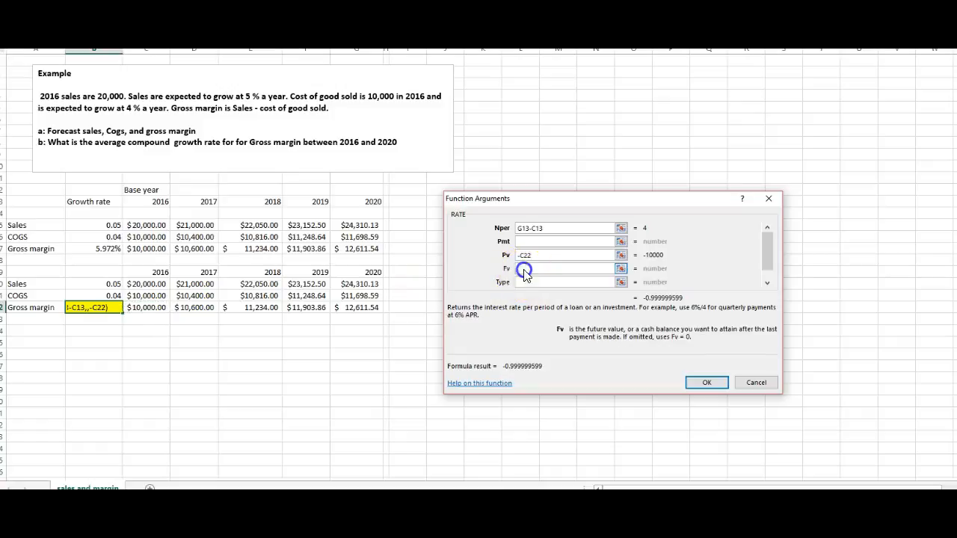
pyautogui.click(359, 307)
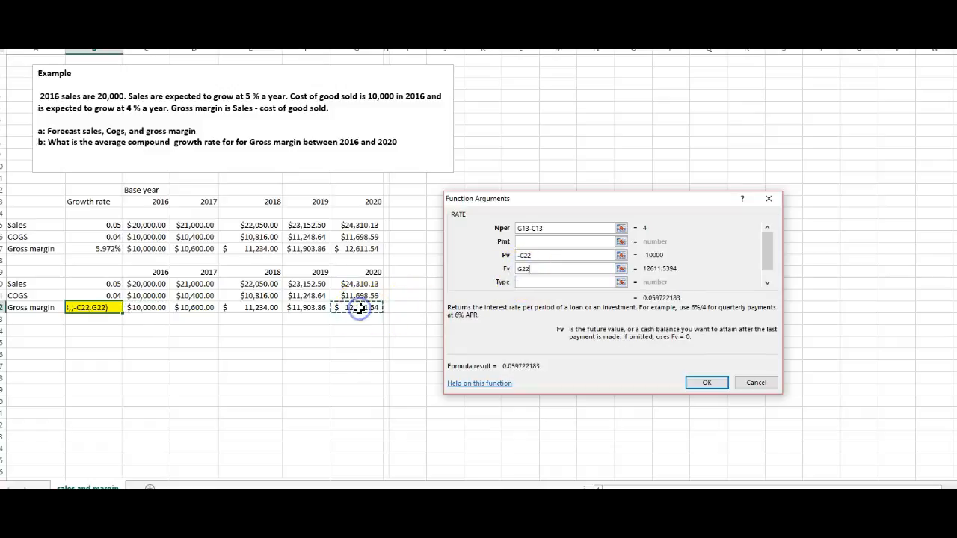
pyautogui.click(708, 383)
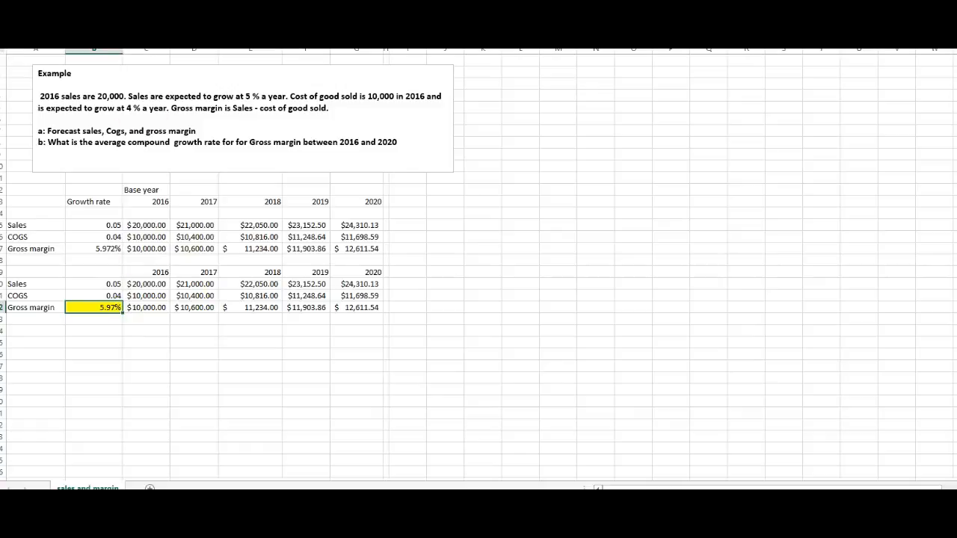
pyautogui.click(310, 340)
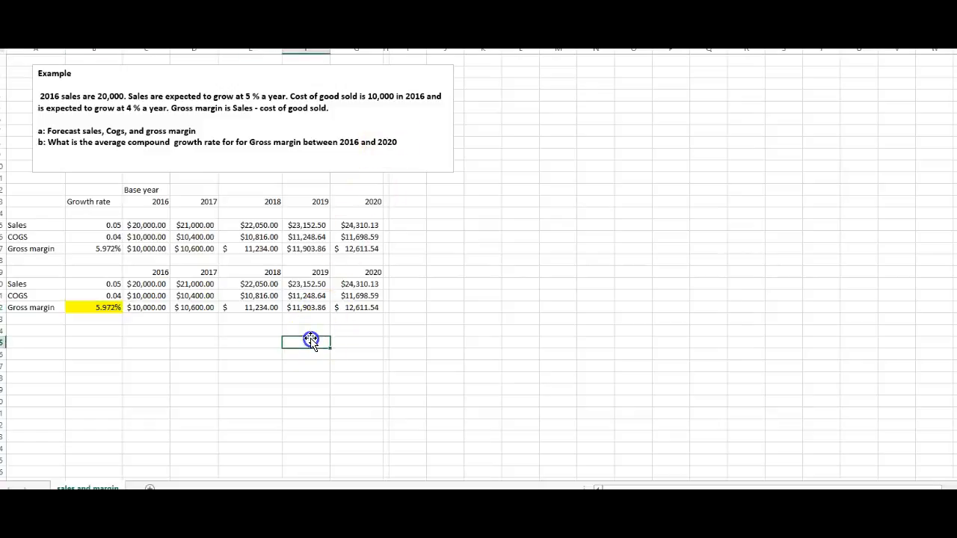